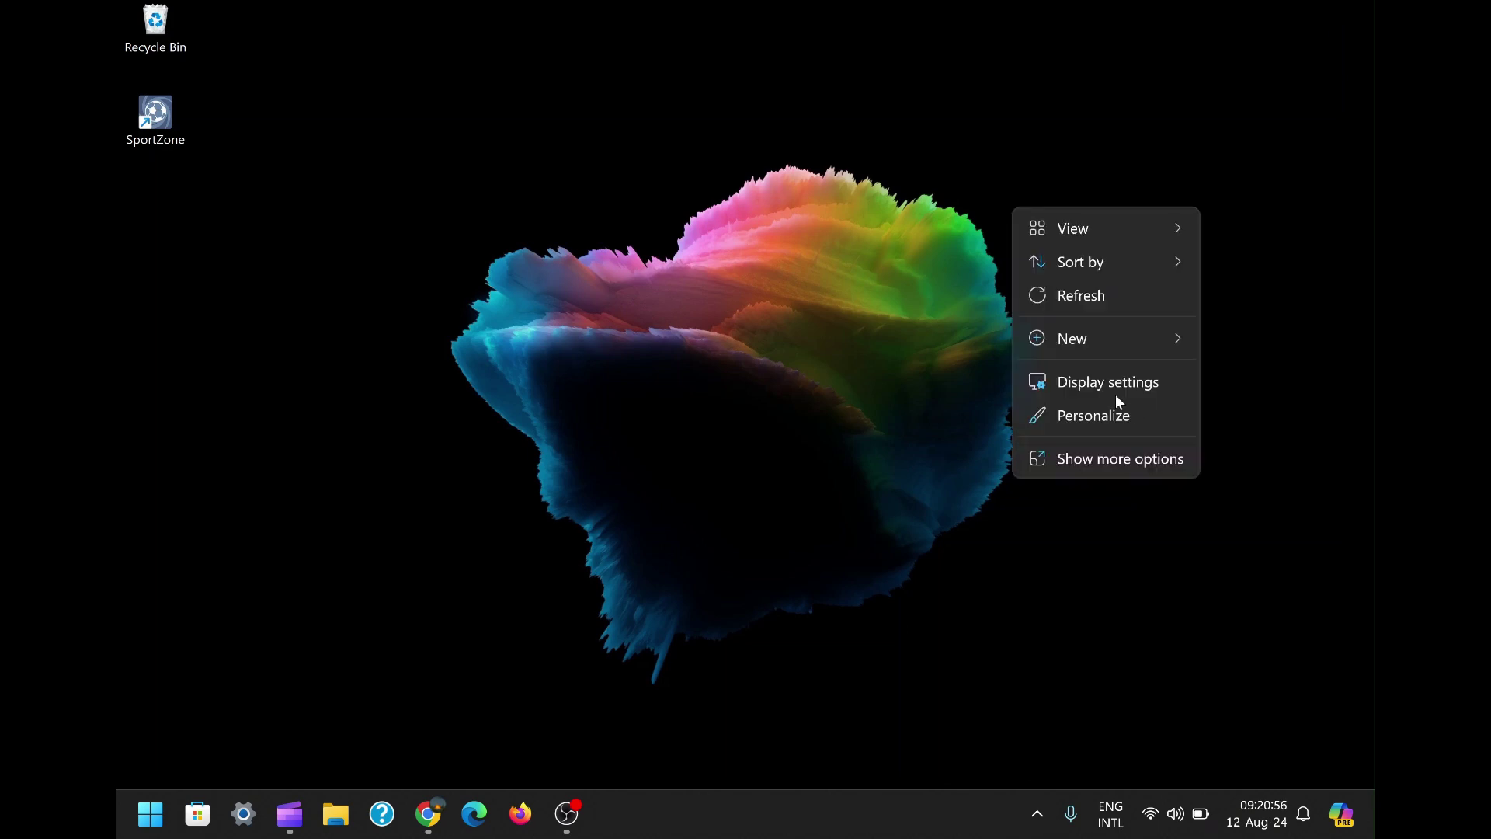
- Dismiss the desktop menu and show the keyboard layout list from the ENG INTL indicator
left_click(1046, 299)
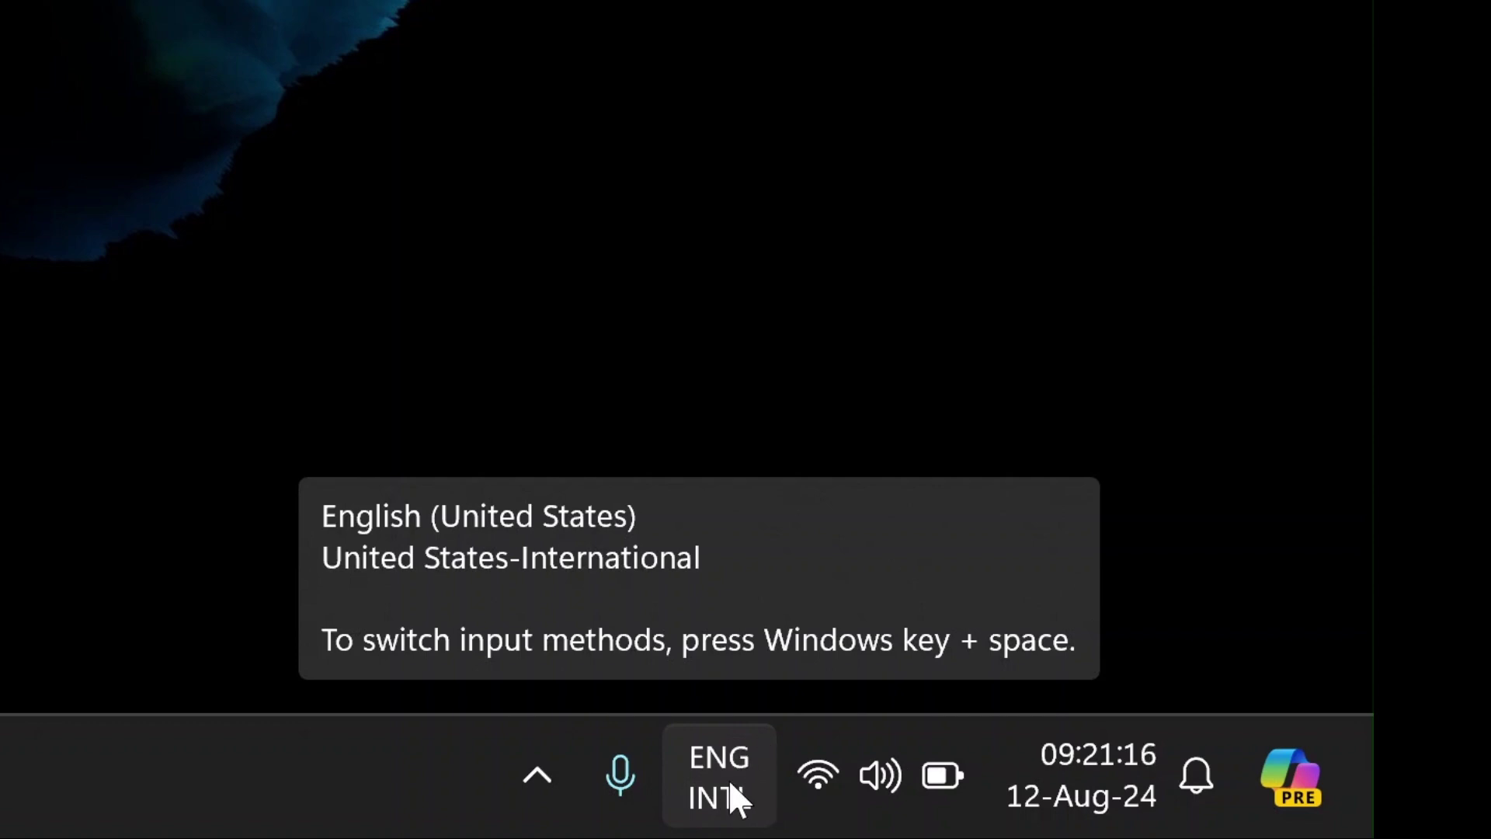
left_click(736, 798)
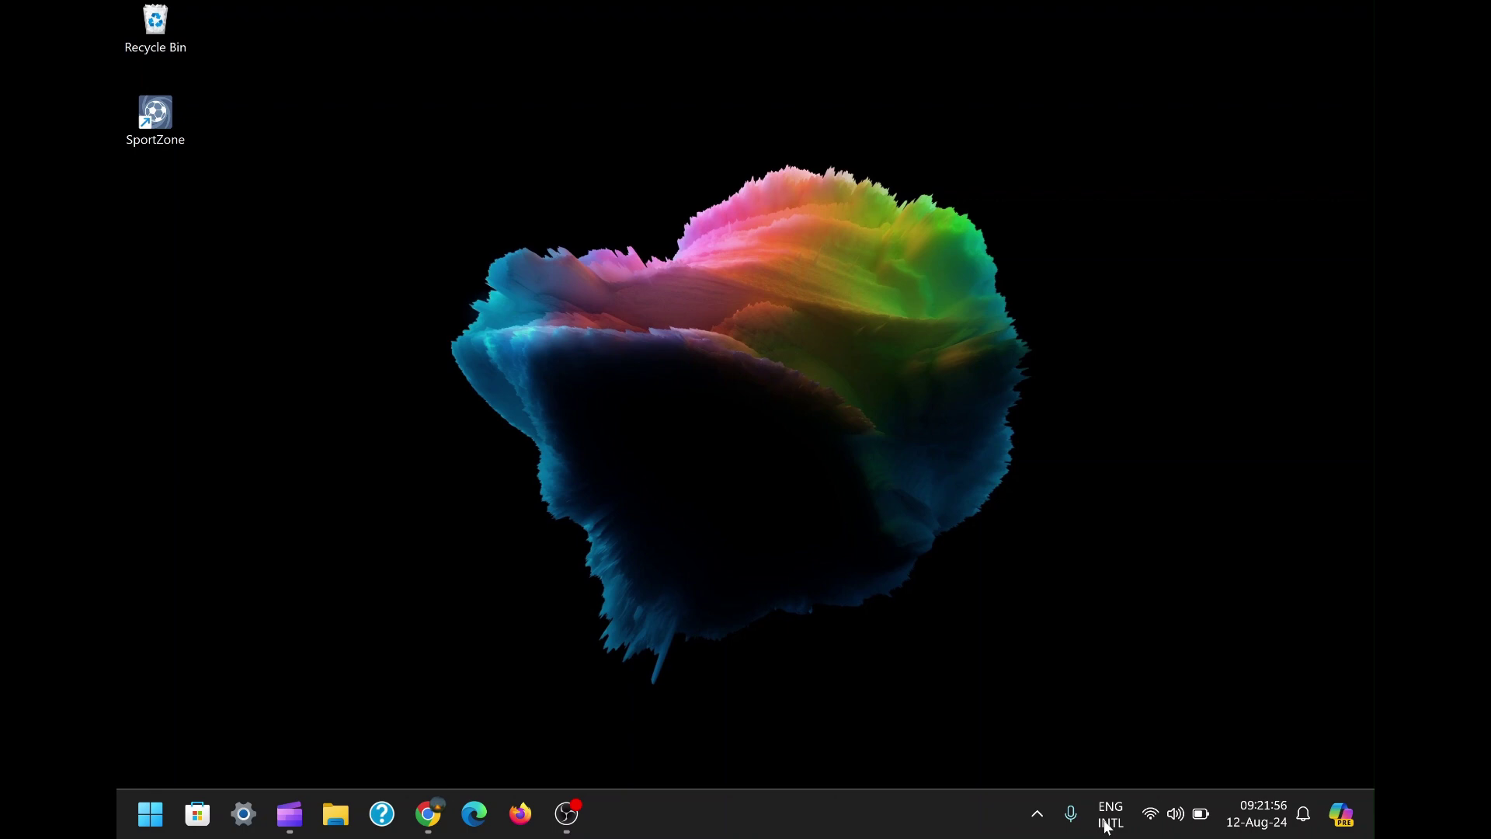
- Close the ENG INTL keyboard layout list and launch Settings with Win+I
left_click(1108, 825)
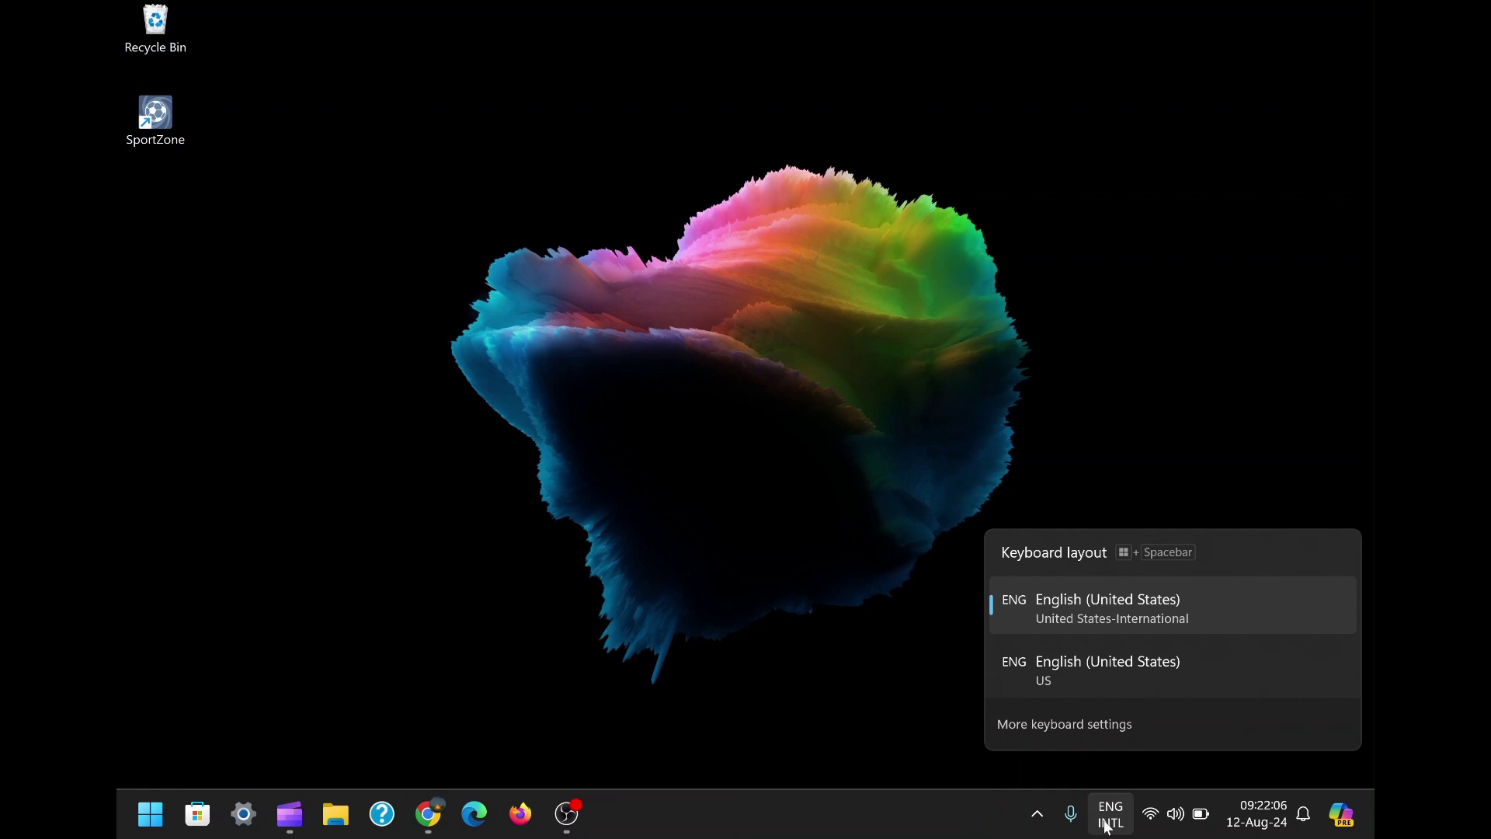
left_click(1108, 825)
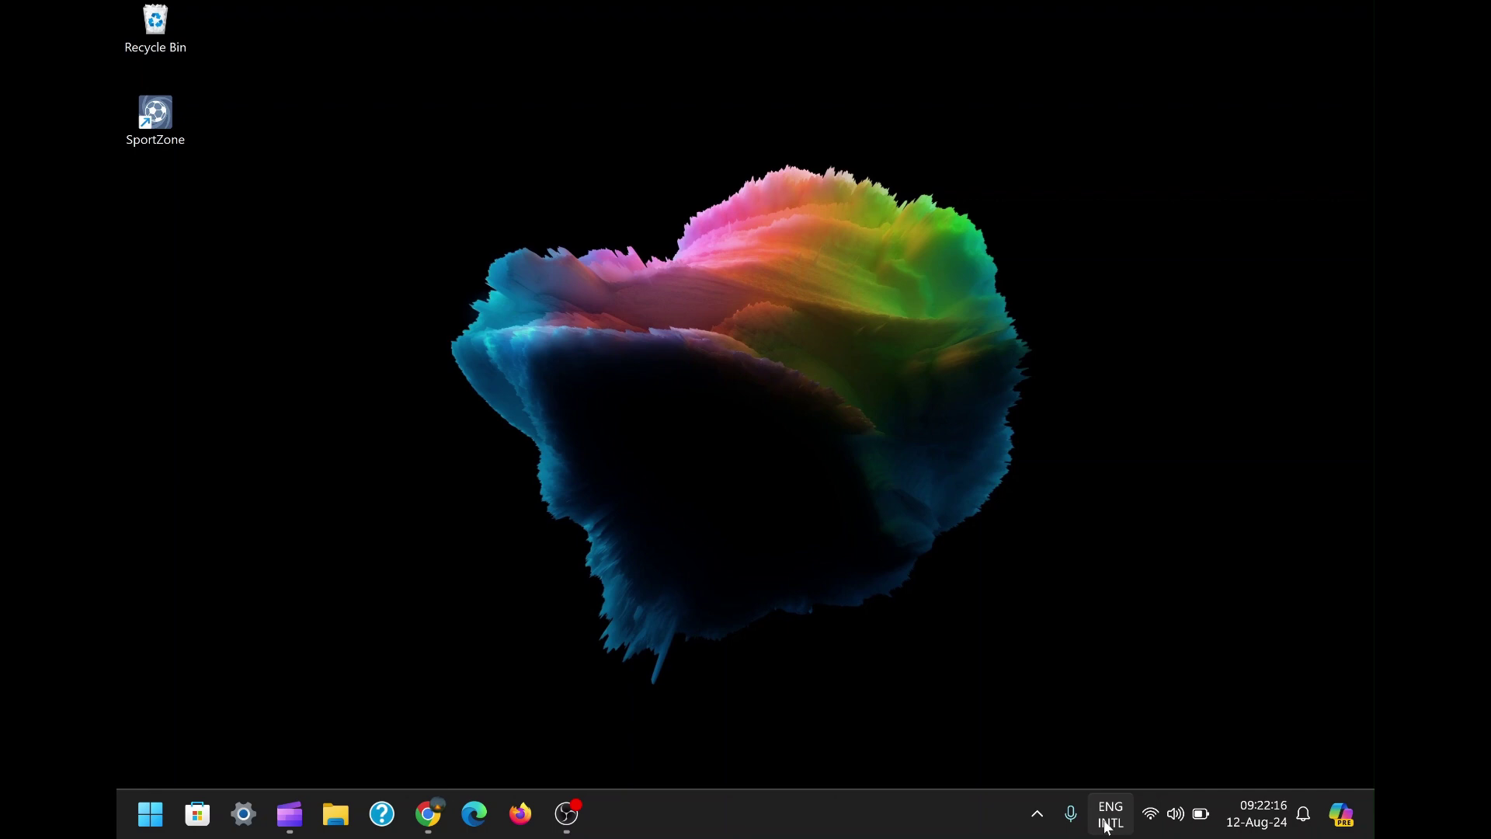
key("super+i")
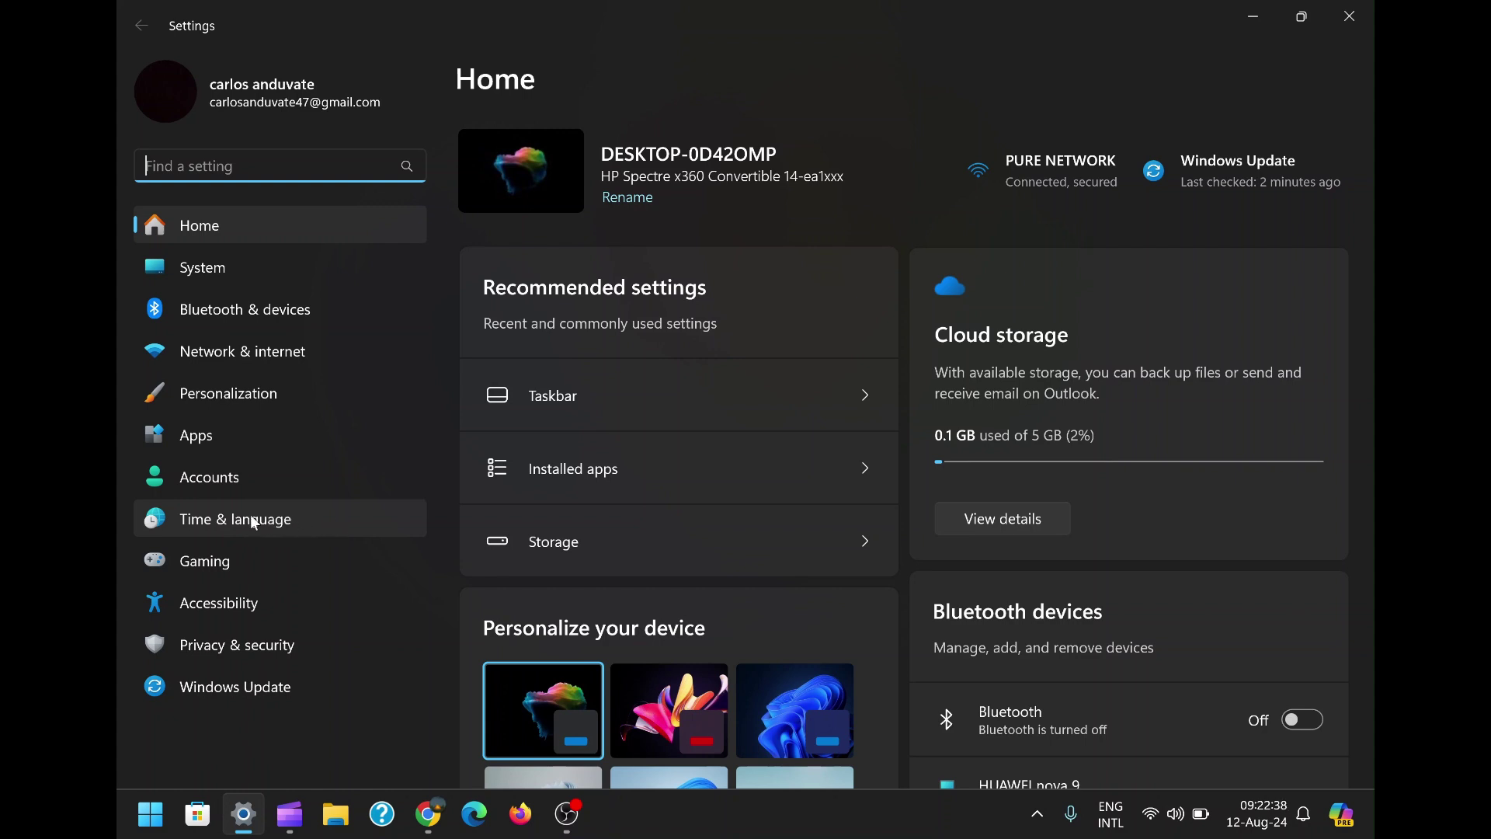
- Go to Time & language > Typing > Advanced keyboard settings
left_click(285, 520)
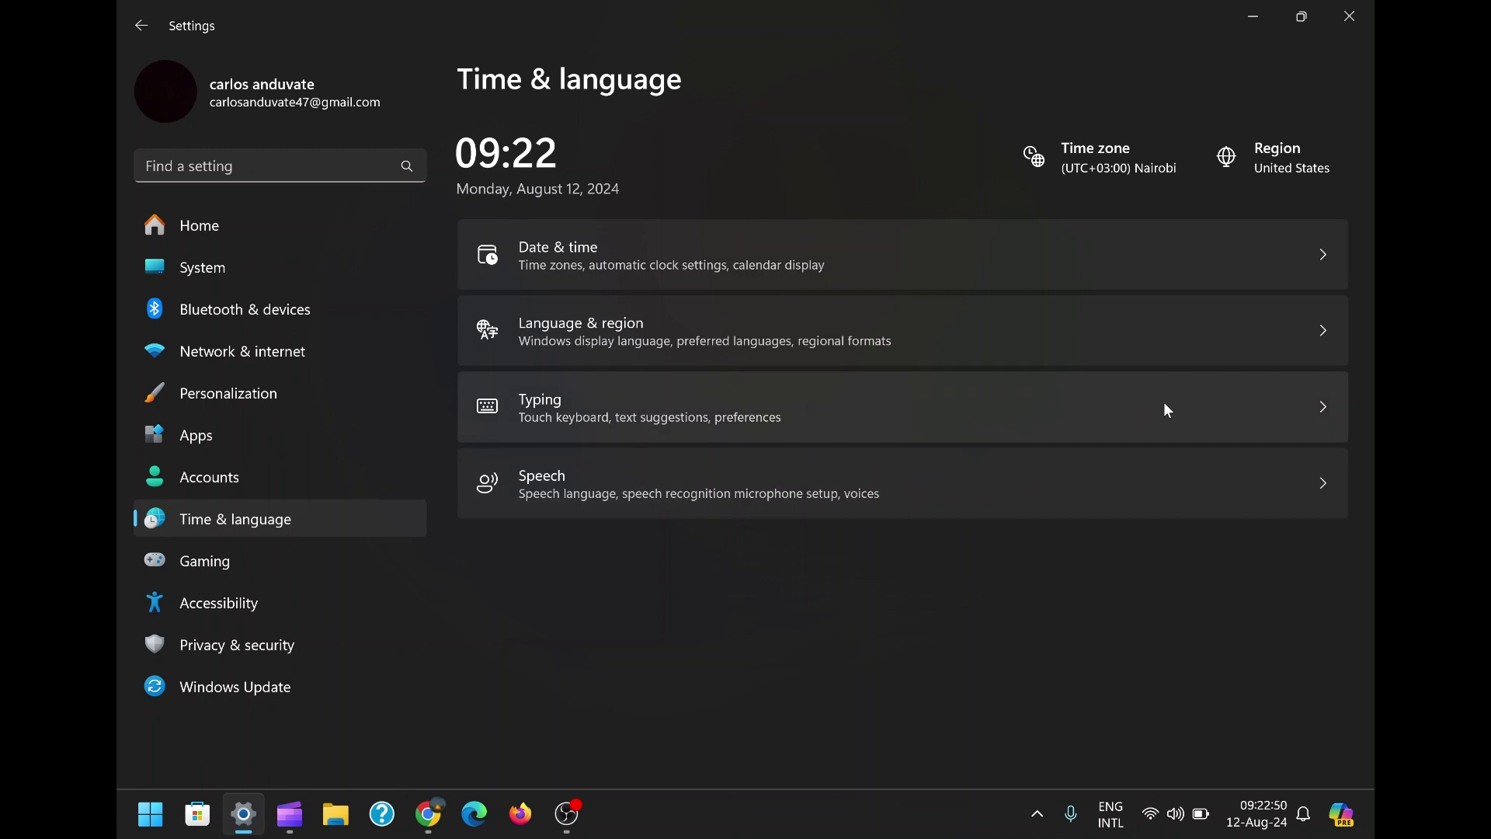
left_click(1117, 412)
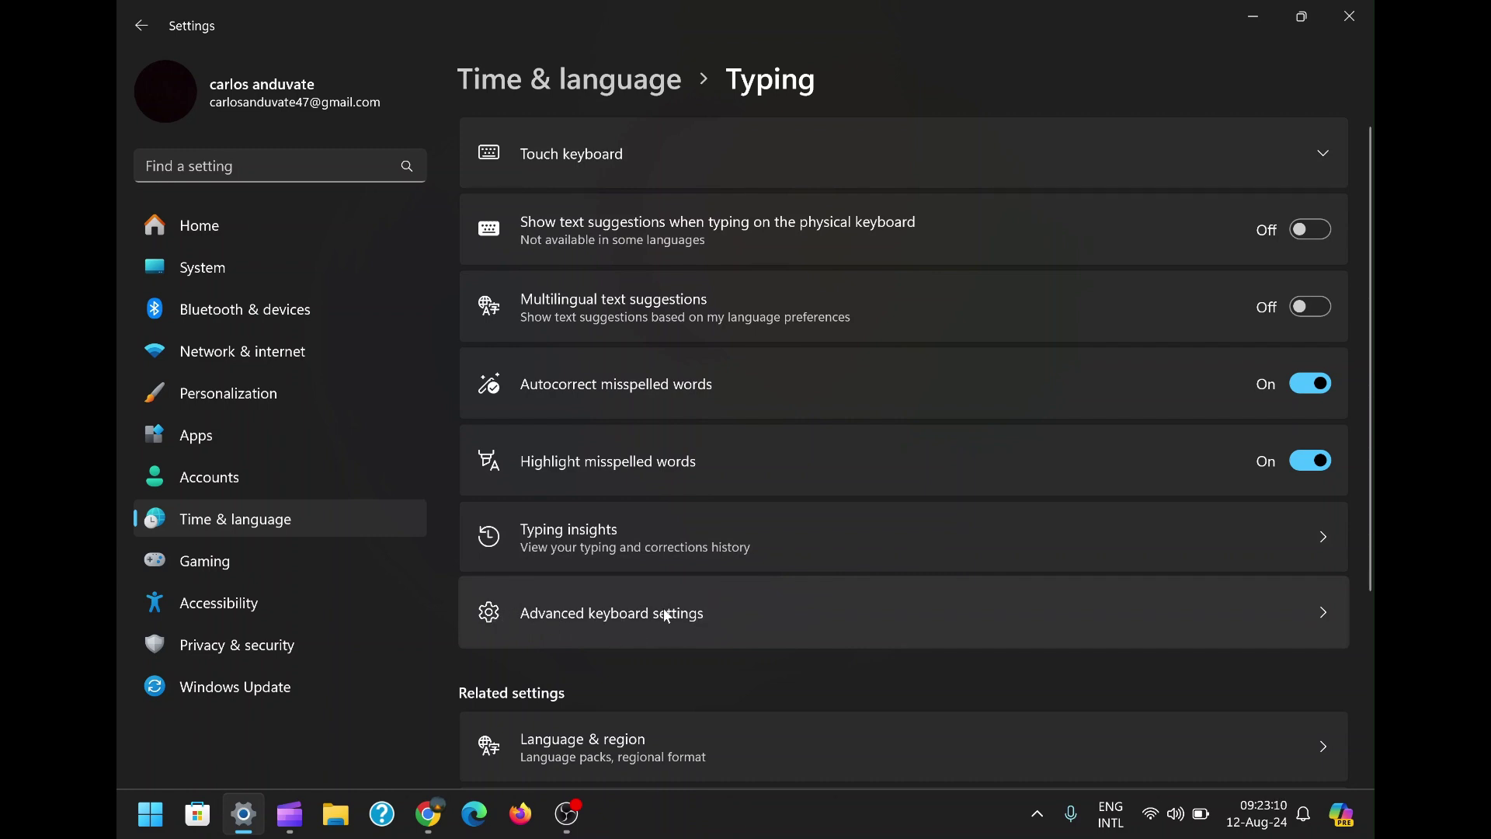
left_click(633, 612)
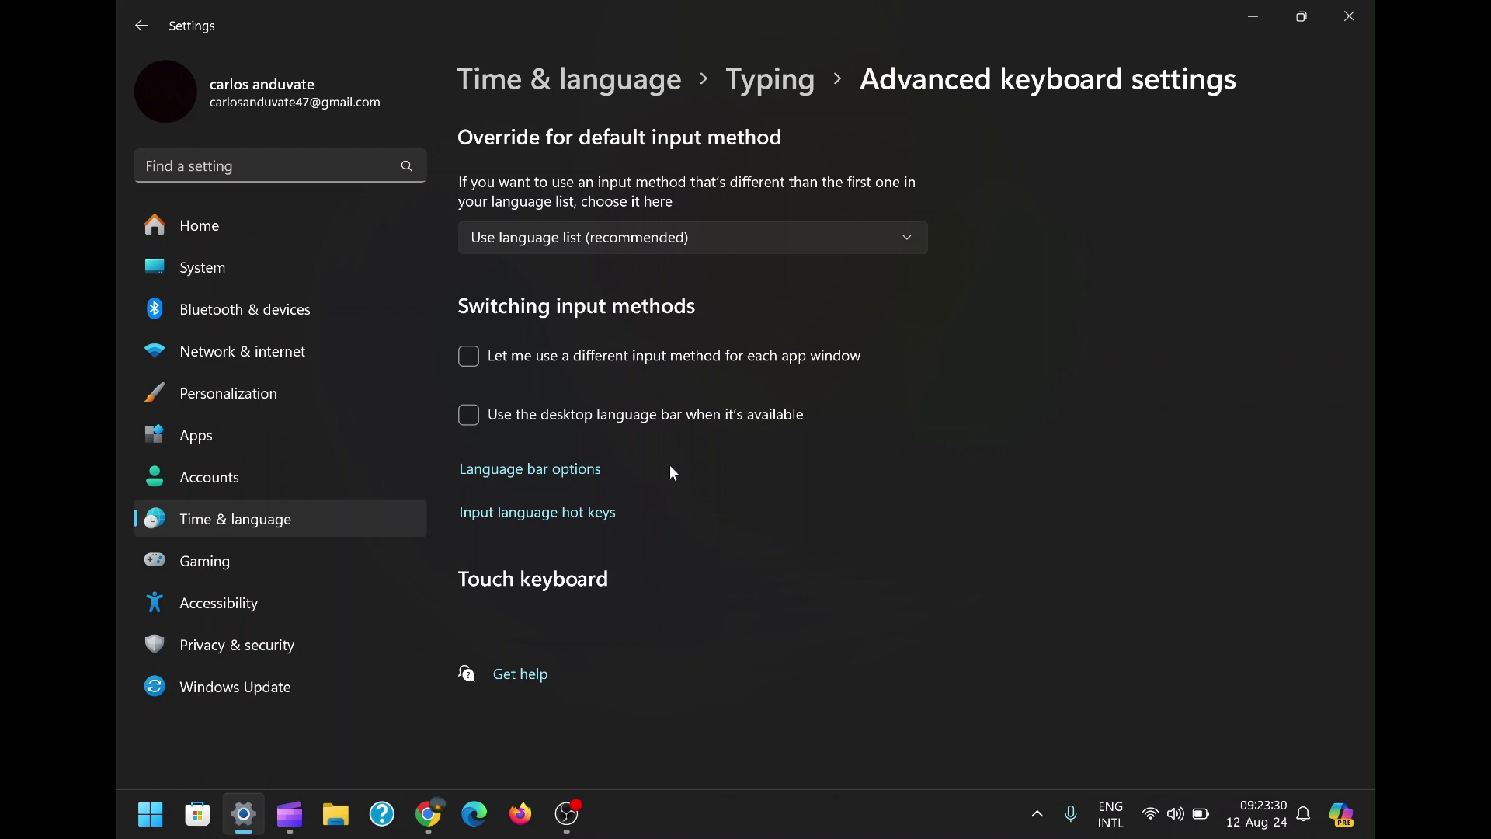
- Enable 'Use the desktop language bar when it's available' and bring up Language bar options
left_click(471, 415)
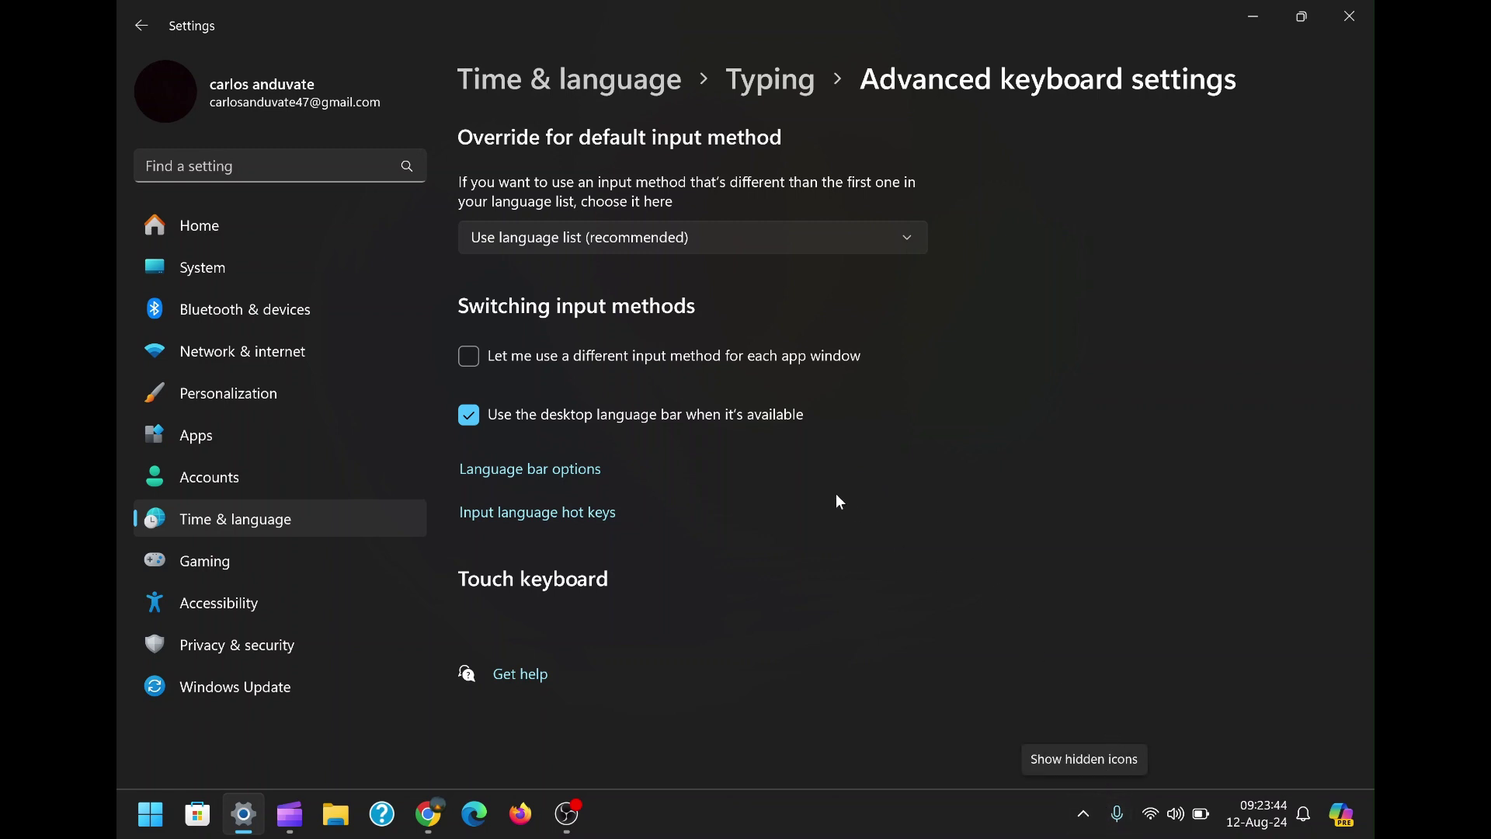
left_click(469, 415)
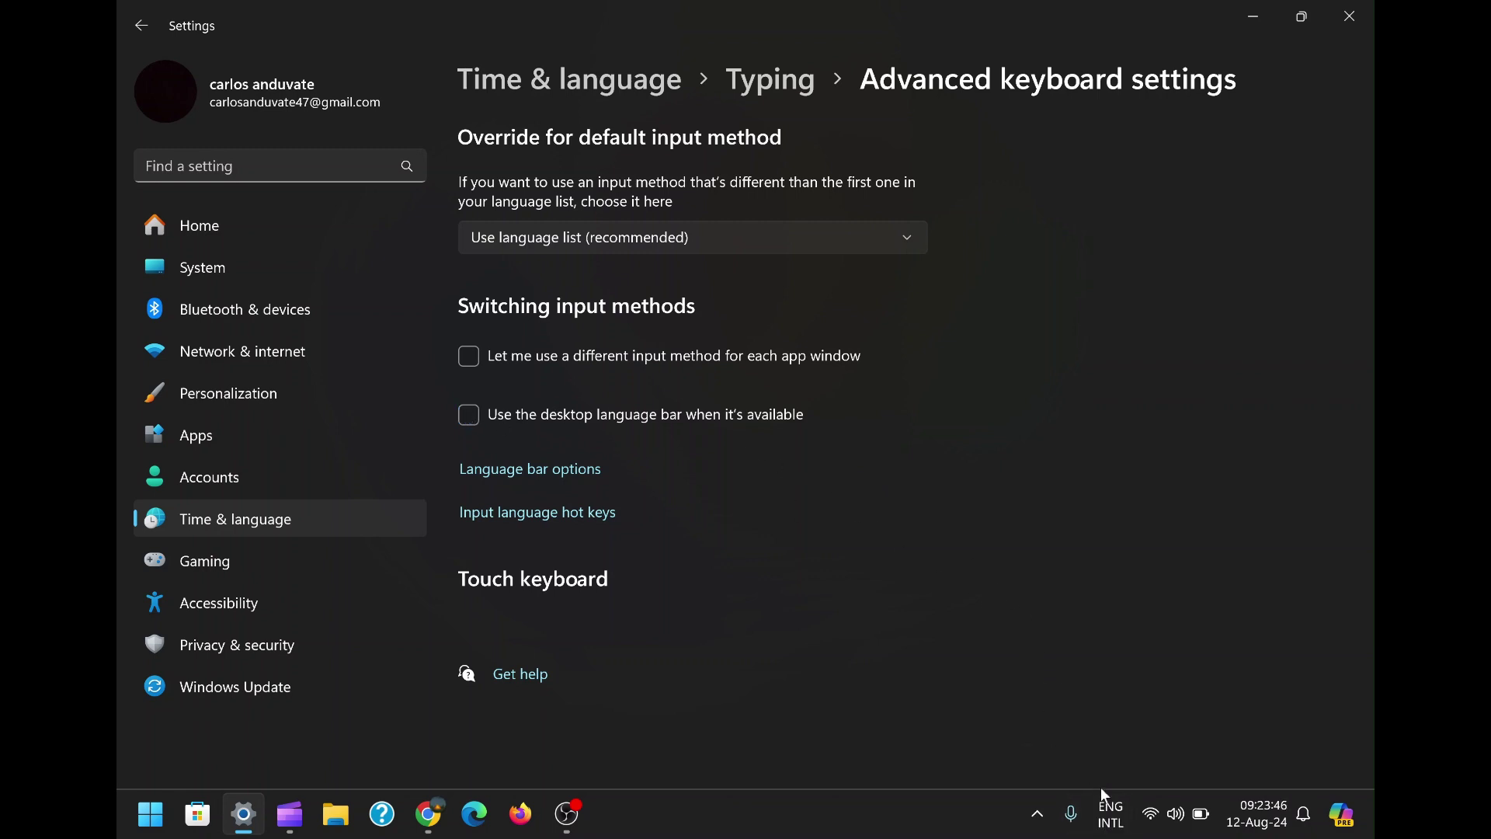
left_click(471, 418)
left_click(528, 470)
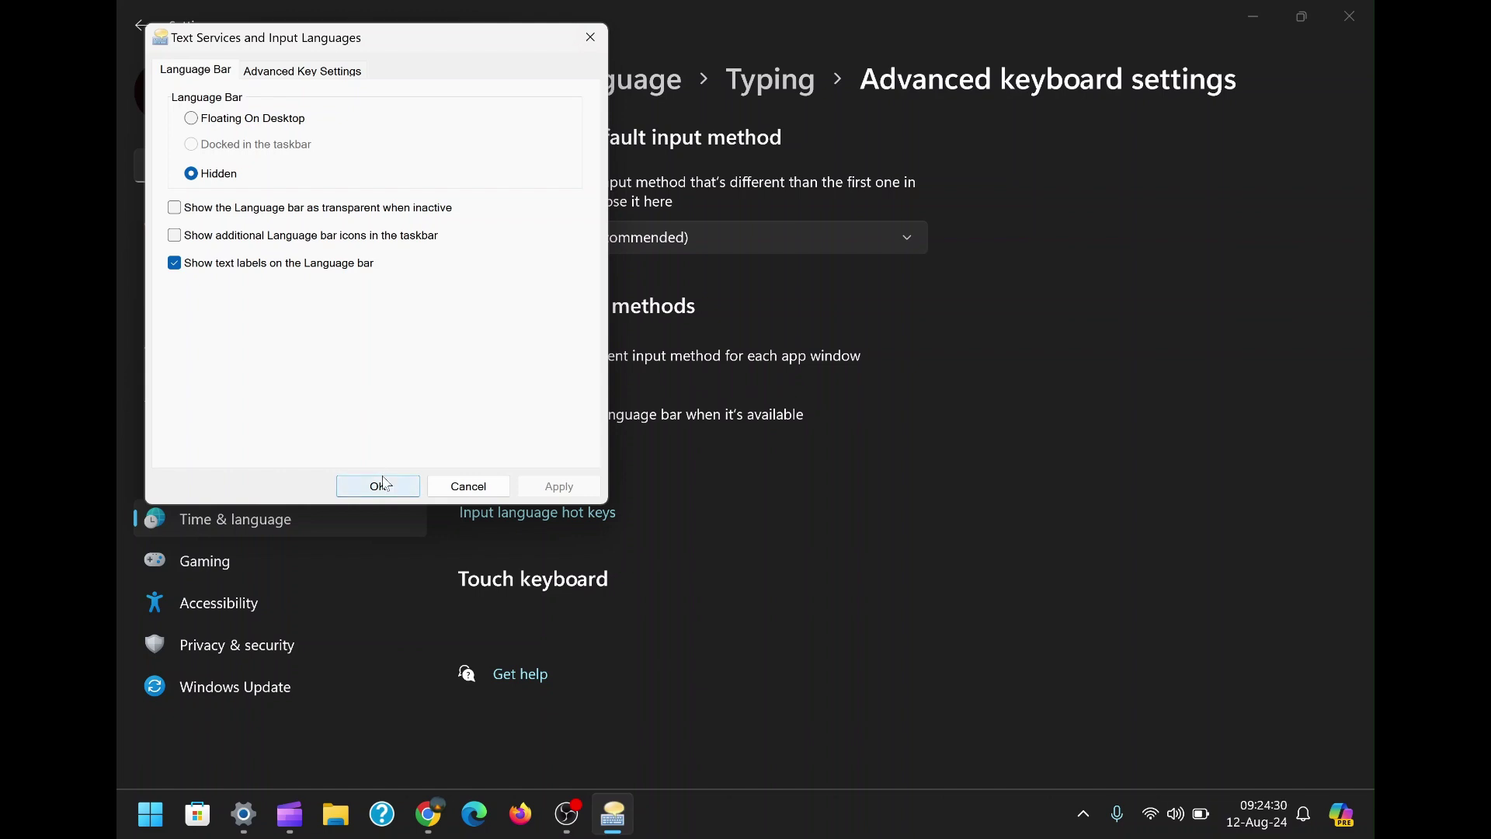
- Confirm the Text Services and Input Languages dialog with OK, then check Start's power menu without restarting
left_click(382, 482)
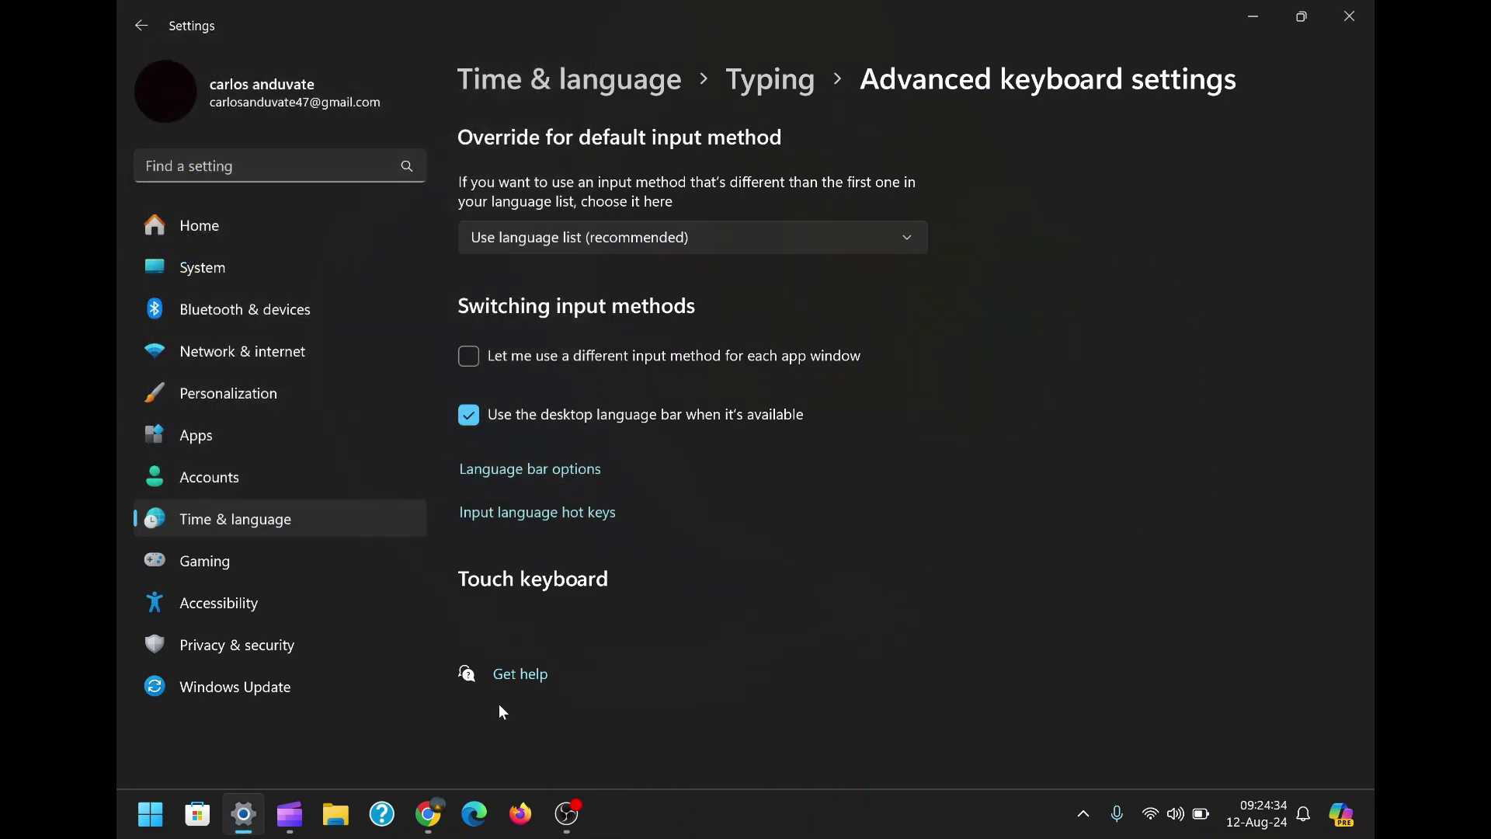
left_click(150, 813)
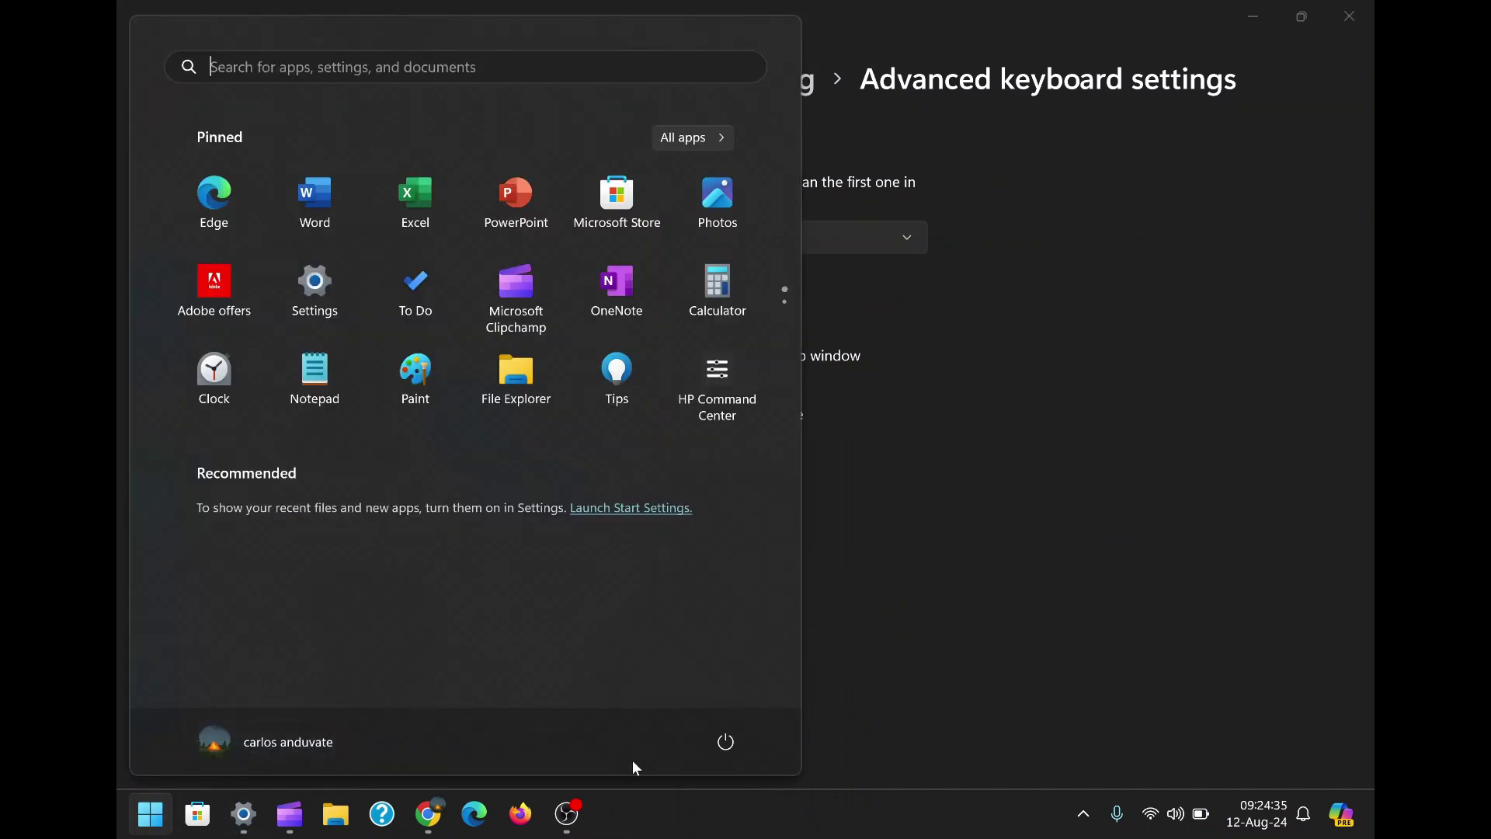
left_click(726, 742)
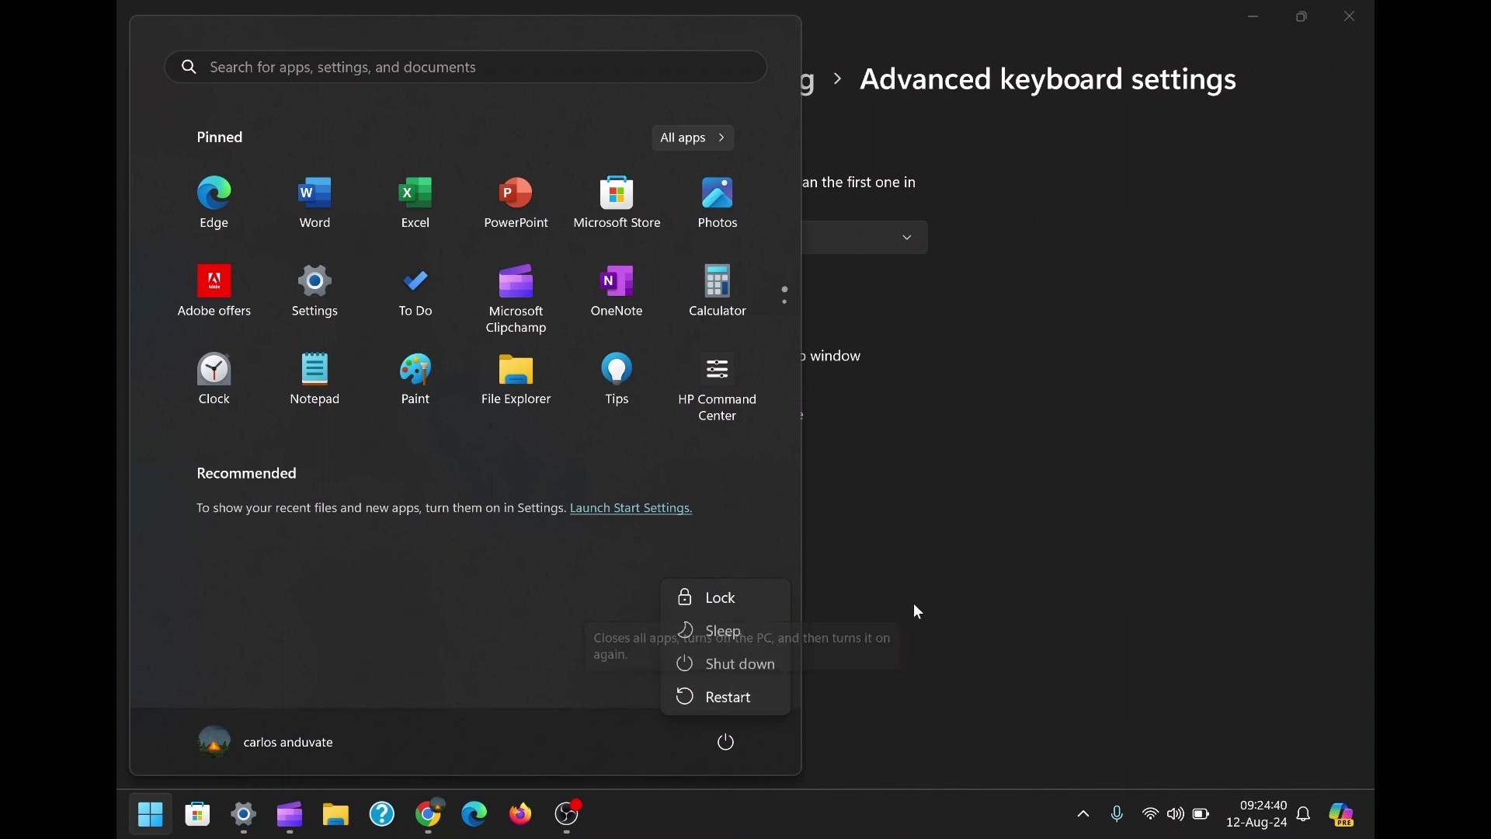
key("Escape")
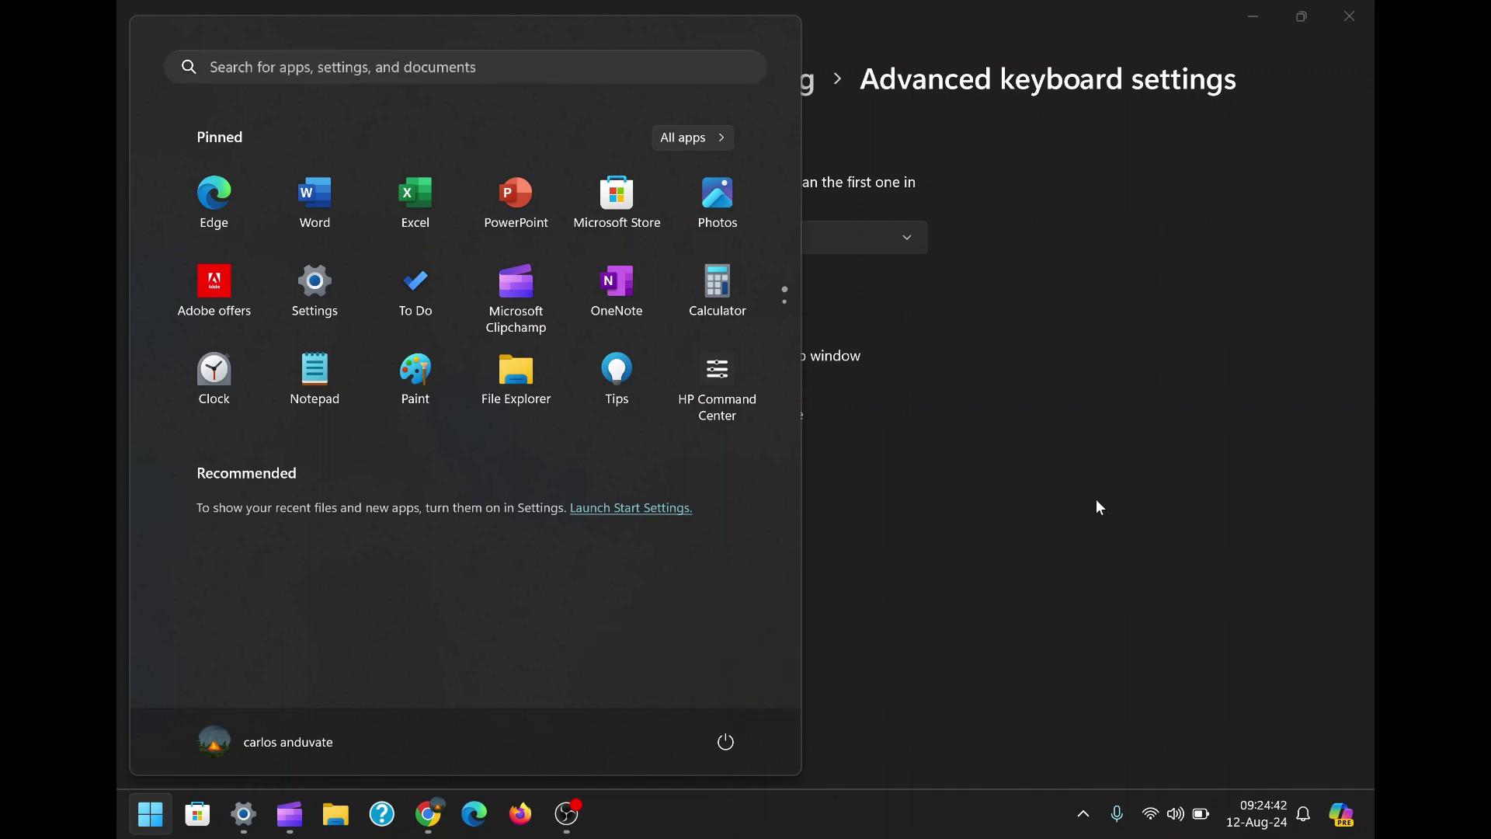
mouse_move(247, 809)
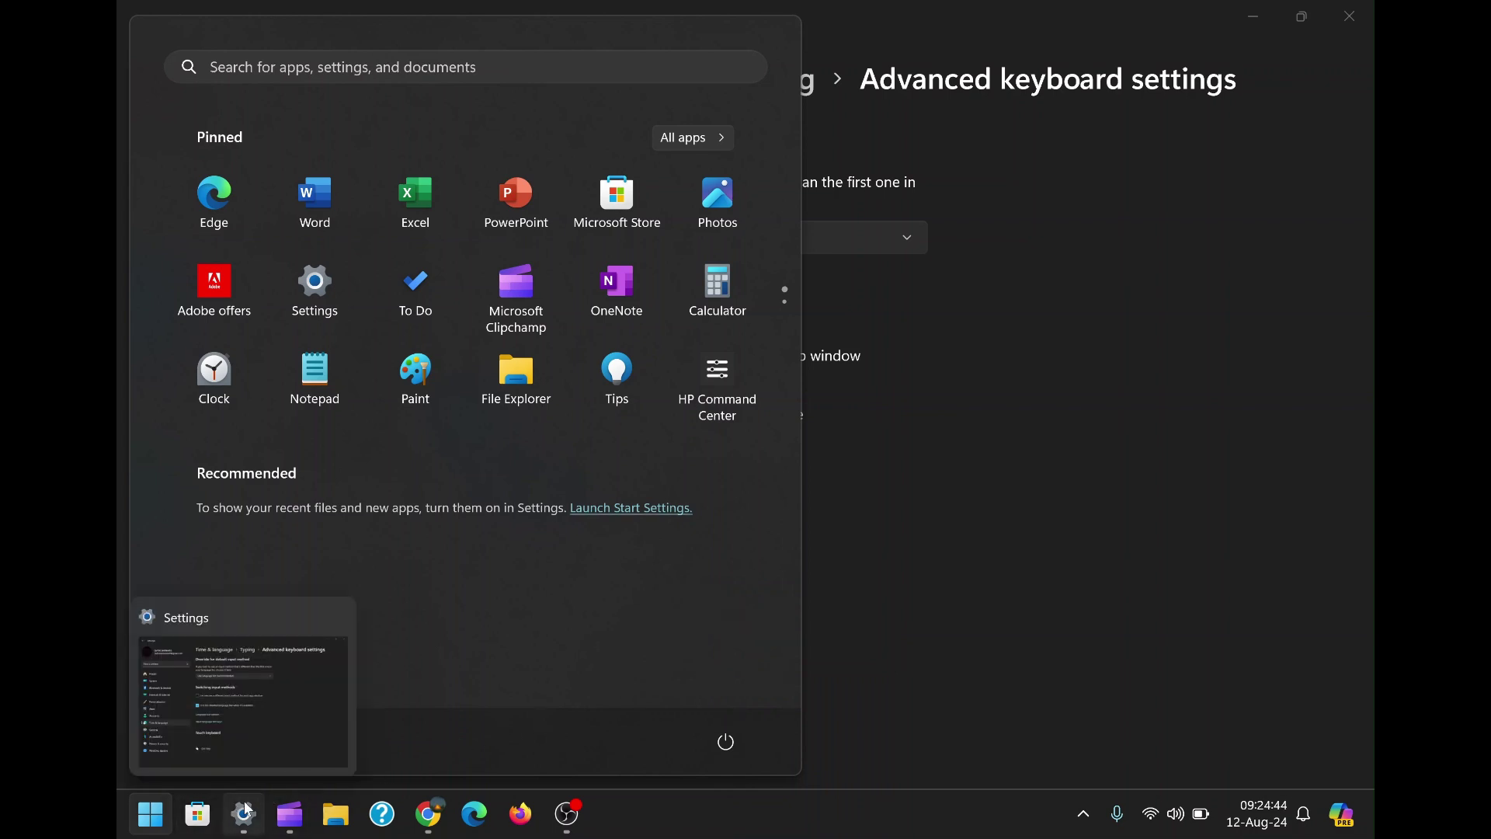
left_click(139, 825)
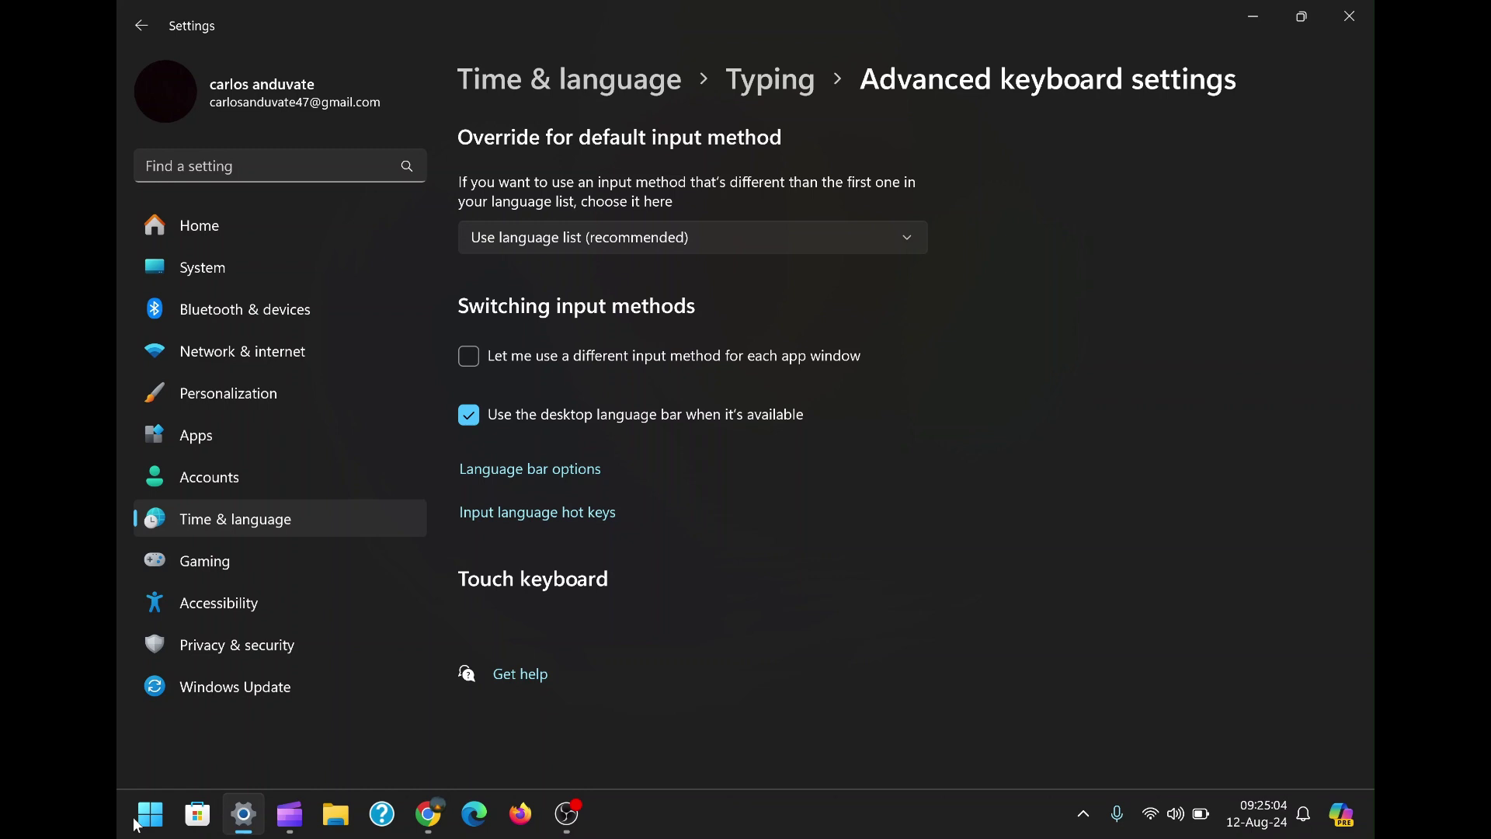
- Disable 'Use the desktop language bar when it's available' and return to Time & language
left_click(472, 414)
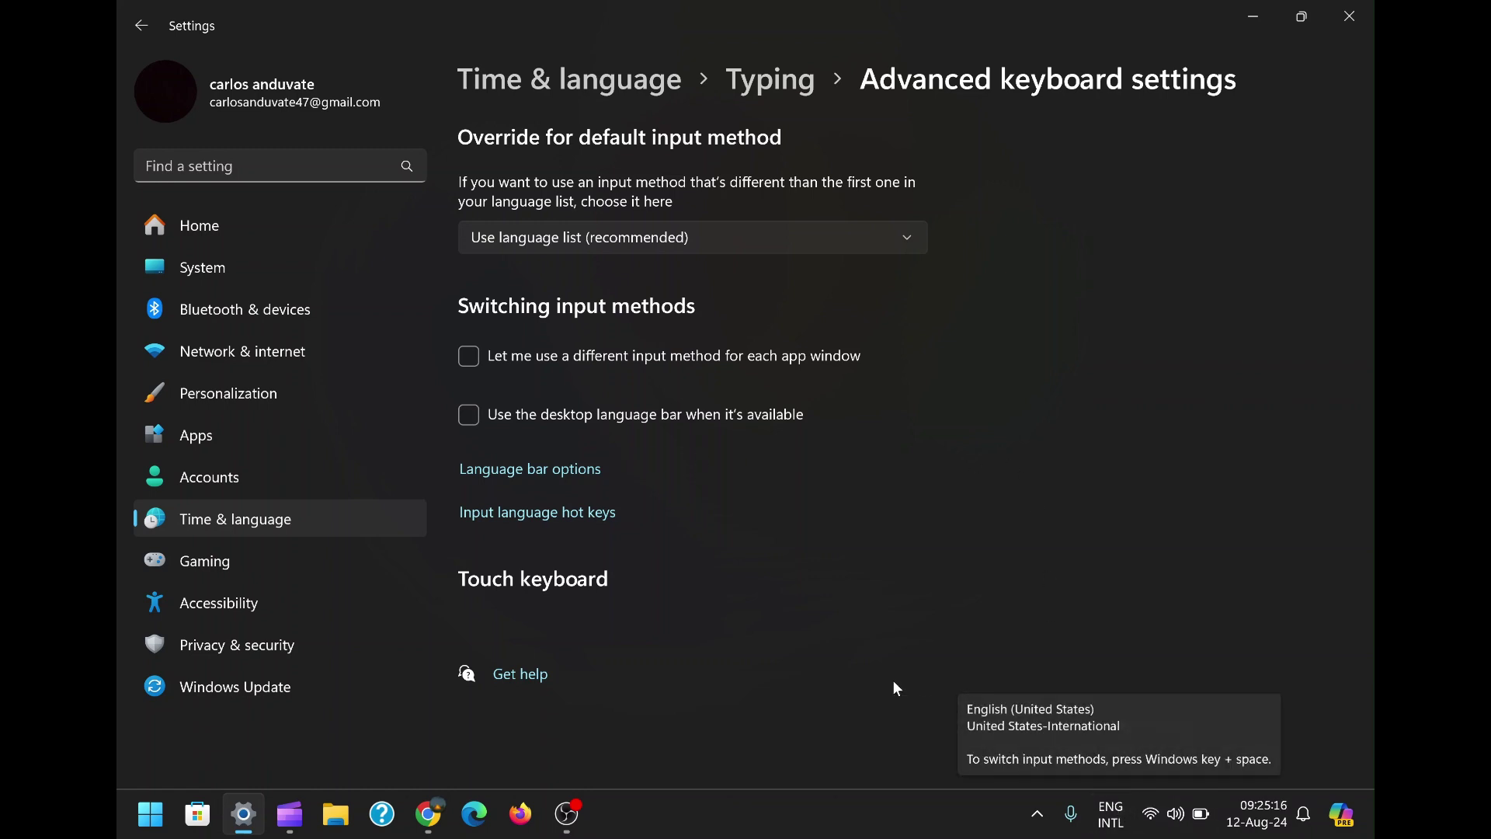
left_click(306, 522)
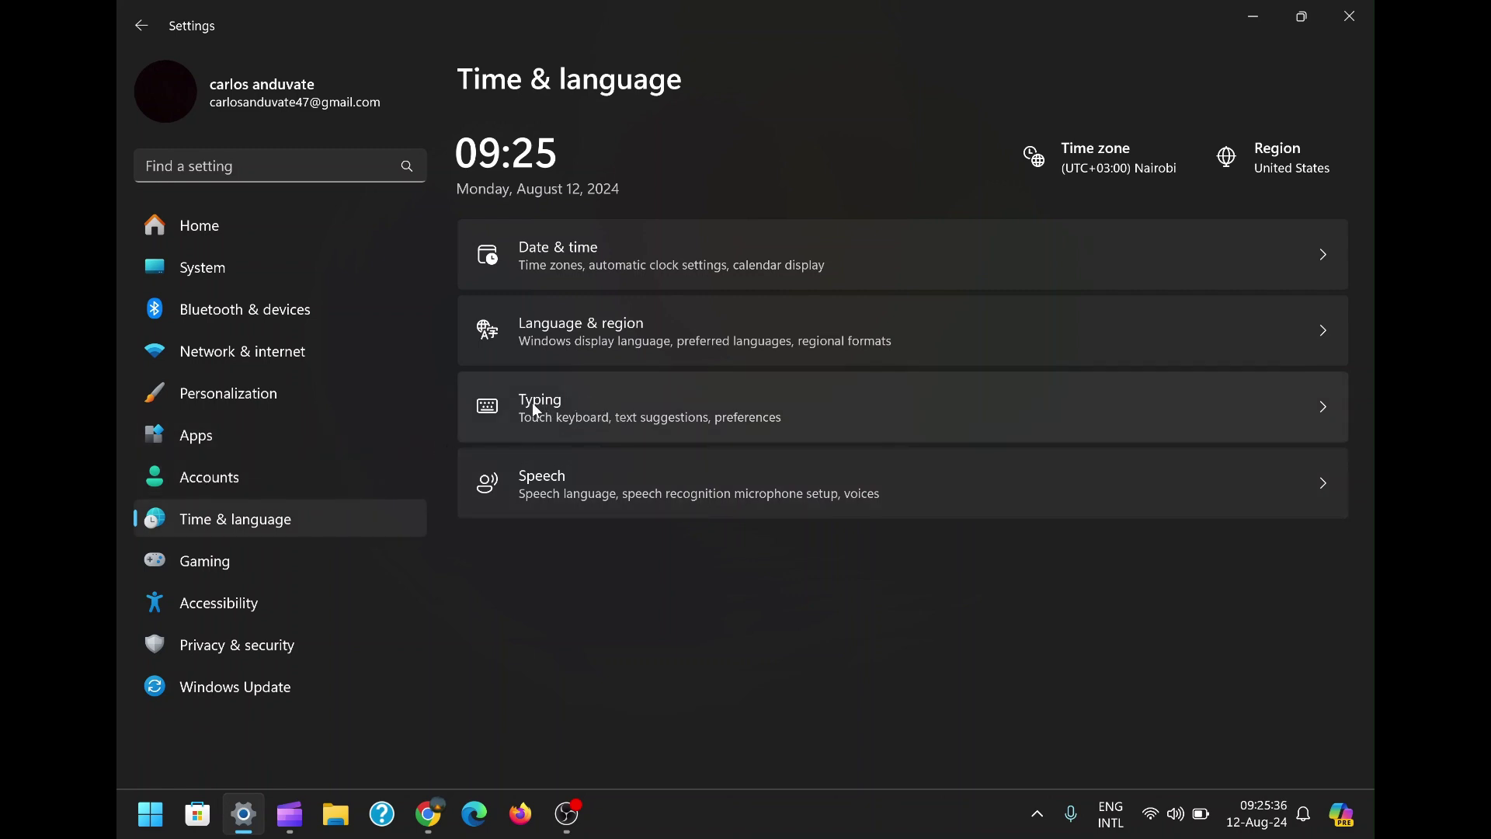
- Go to Language & region to see English (United States) and English (Kenya) listed
left_click(670, 333)
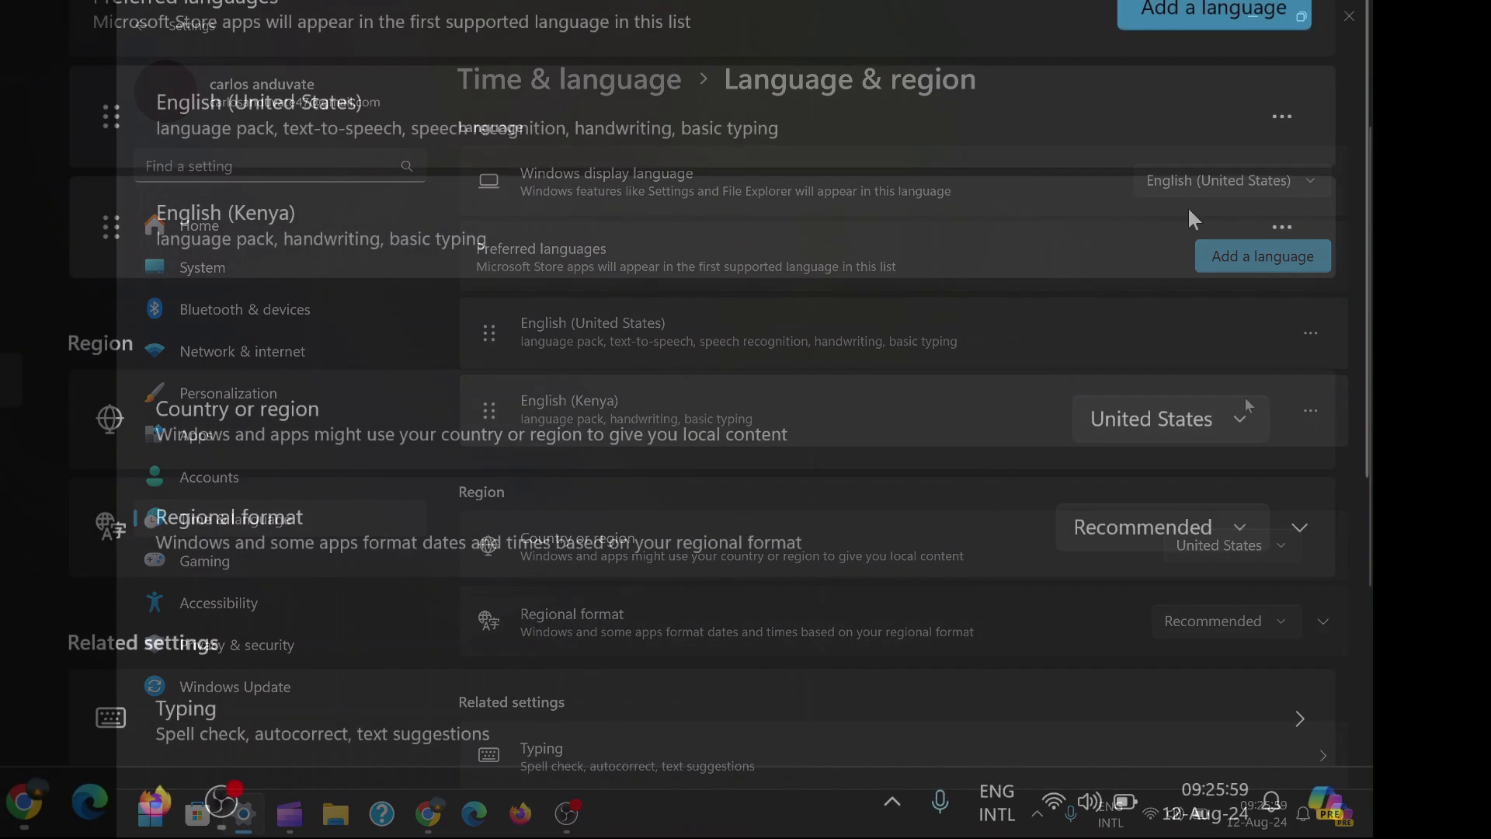
- Remove English (Kenya) from the preferred languages and confirm with Yes
left_click(1281, 226)
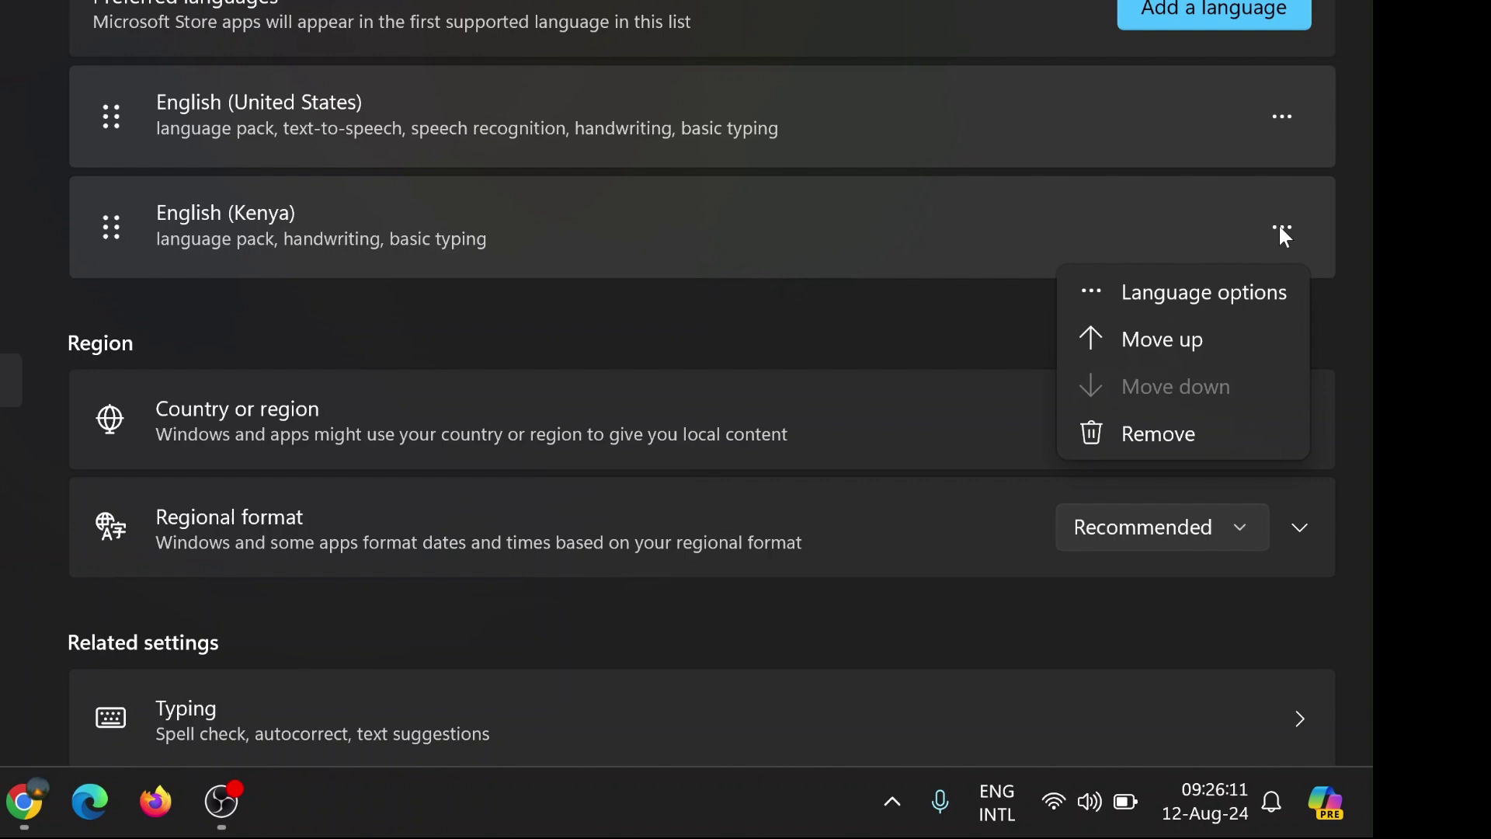
left_click(1280, 227)
left_click(1280, 228)
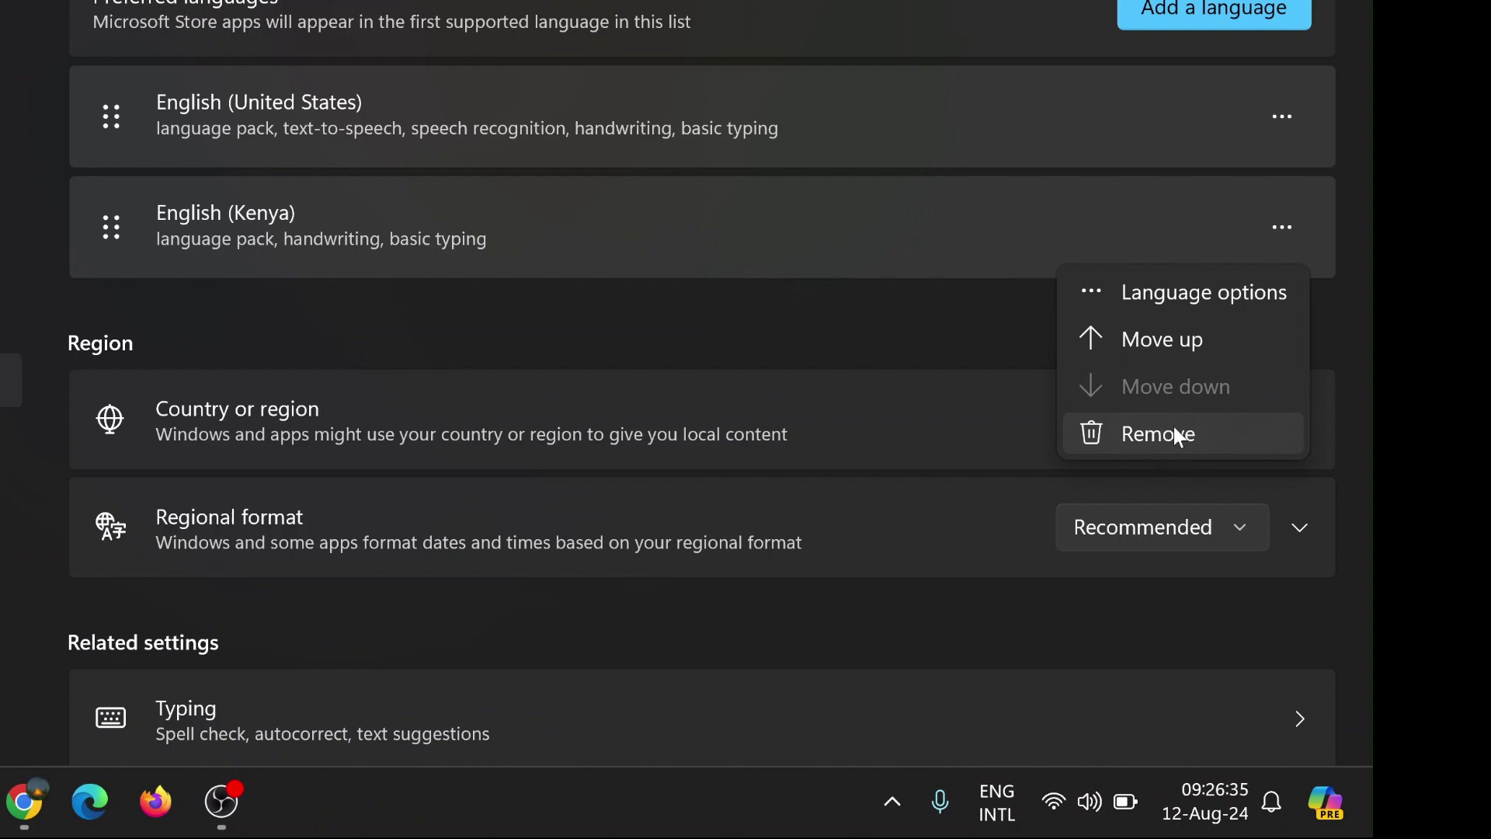
left_click(1177, 448)
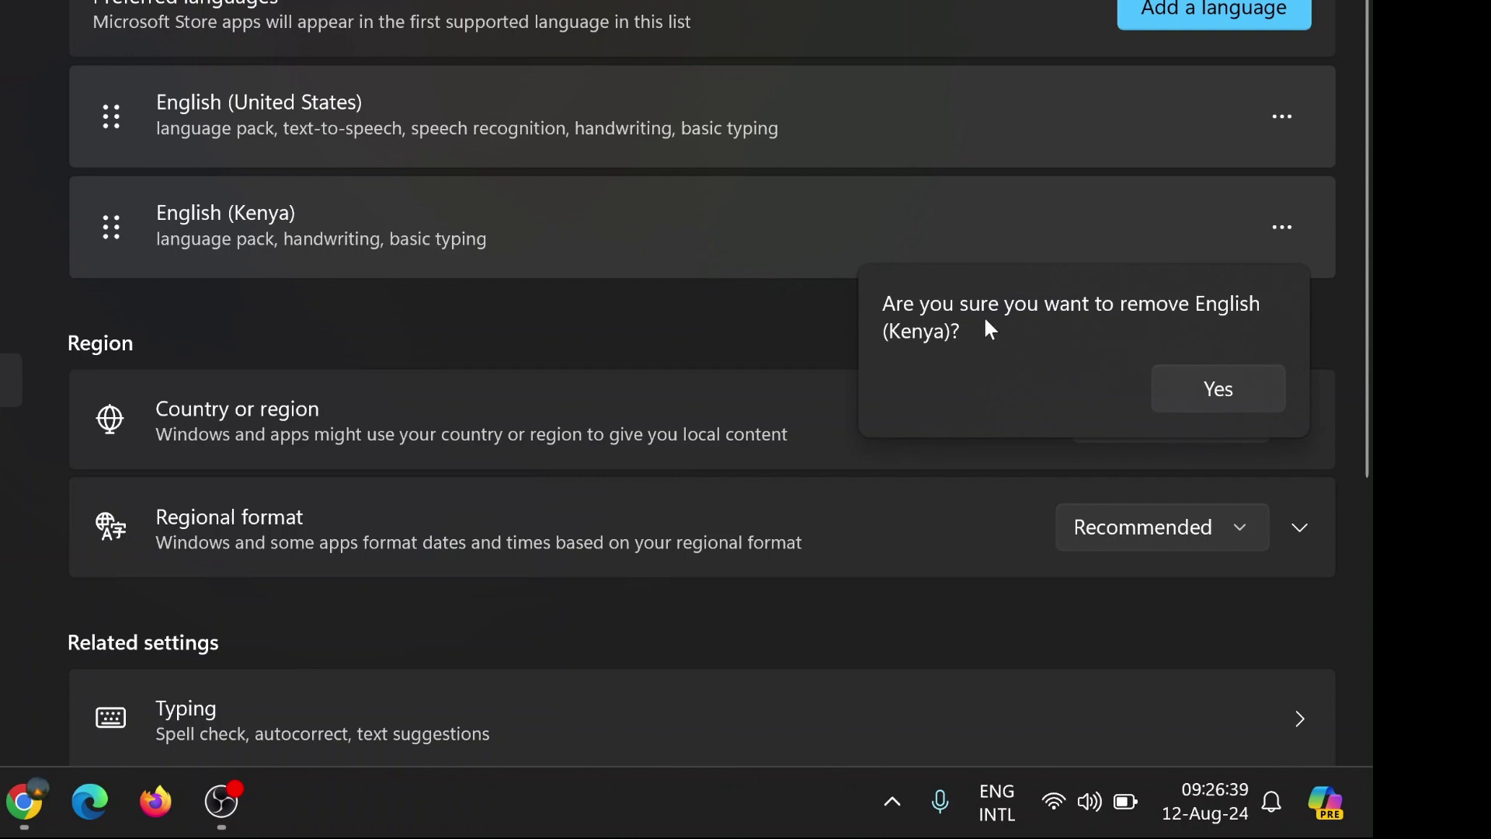
left_click(1216, 393)
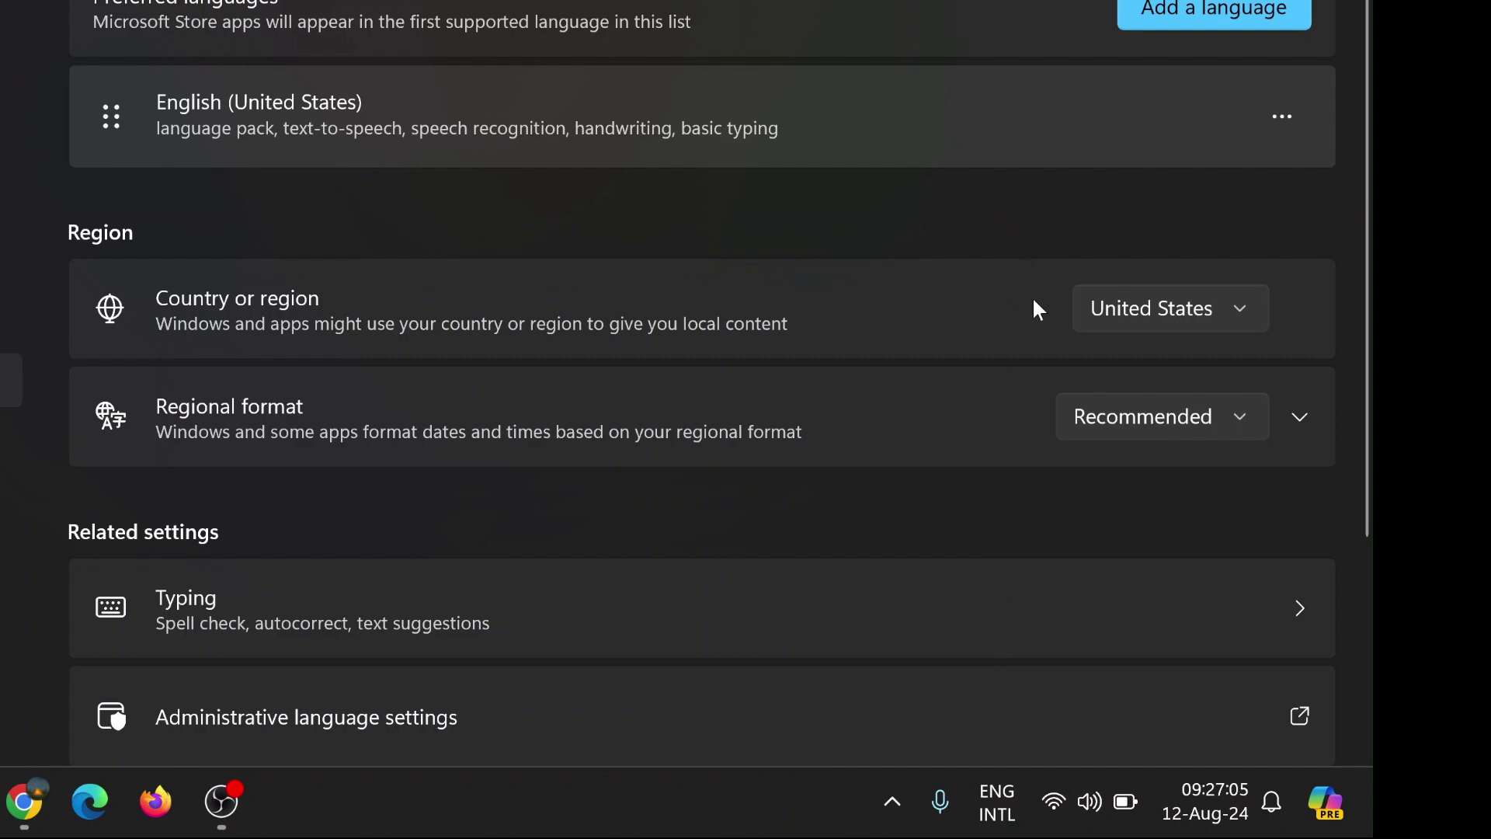
left_click(905, 790)
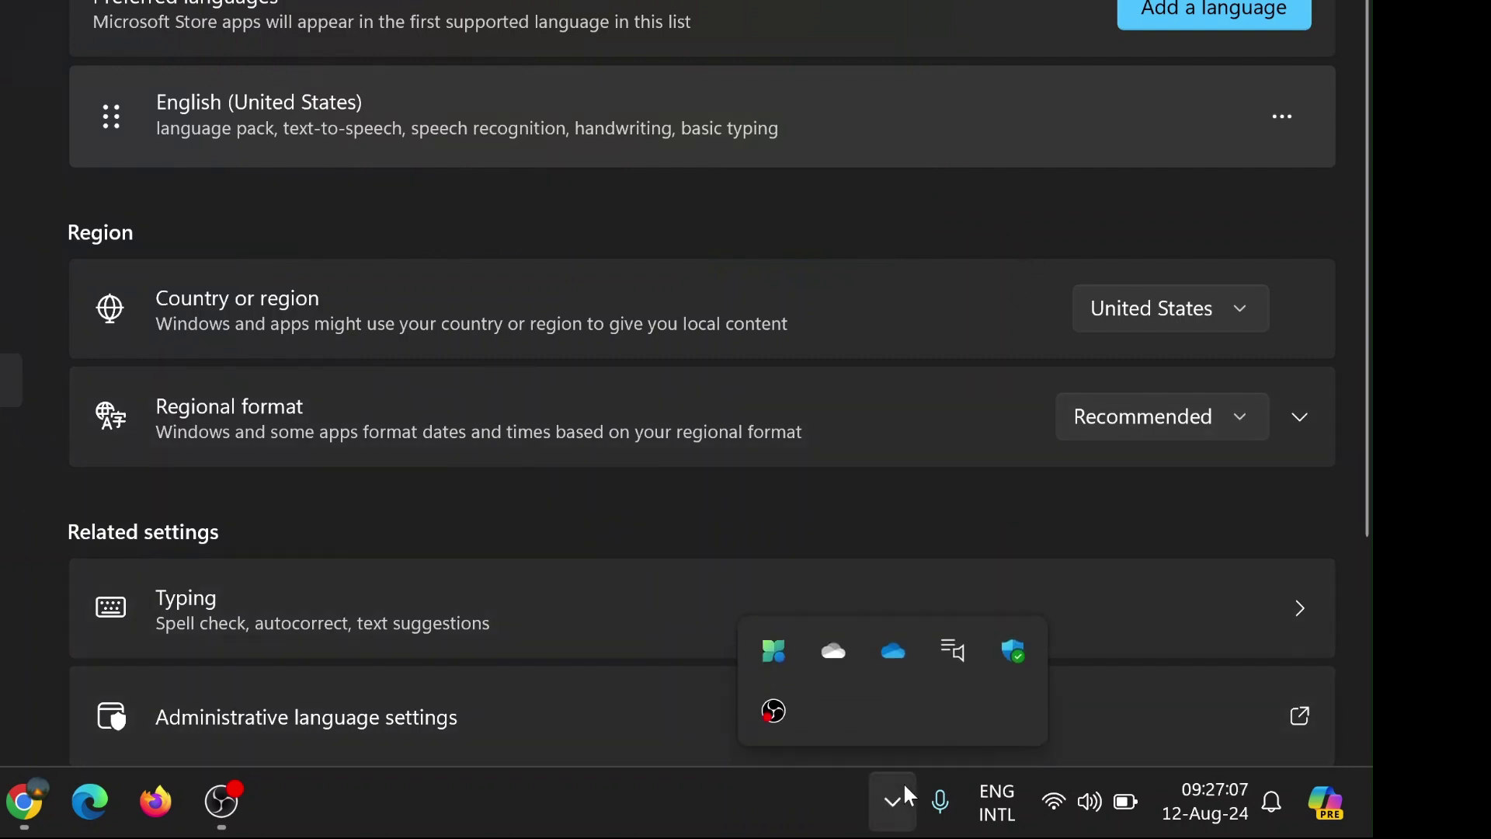
left_click(903, 782)
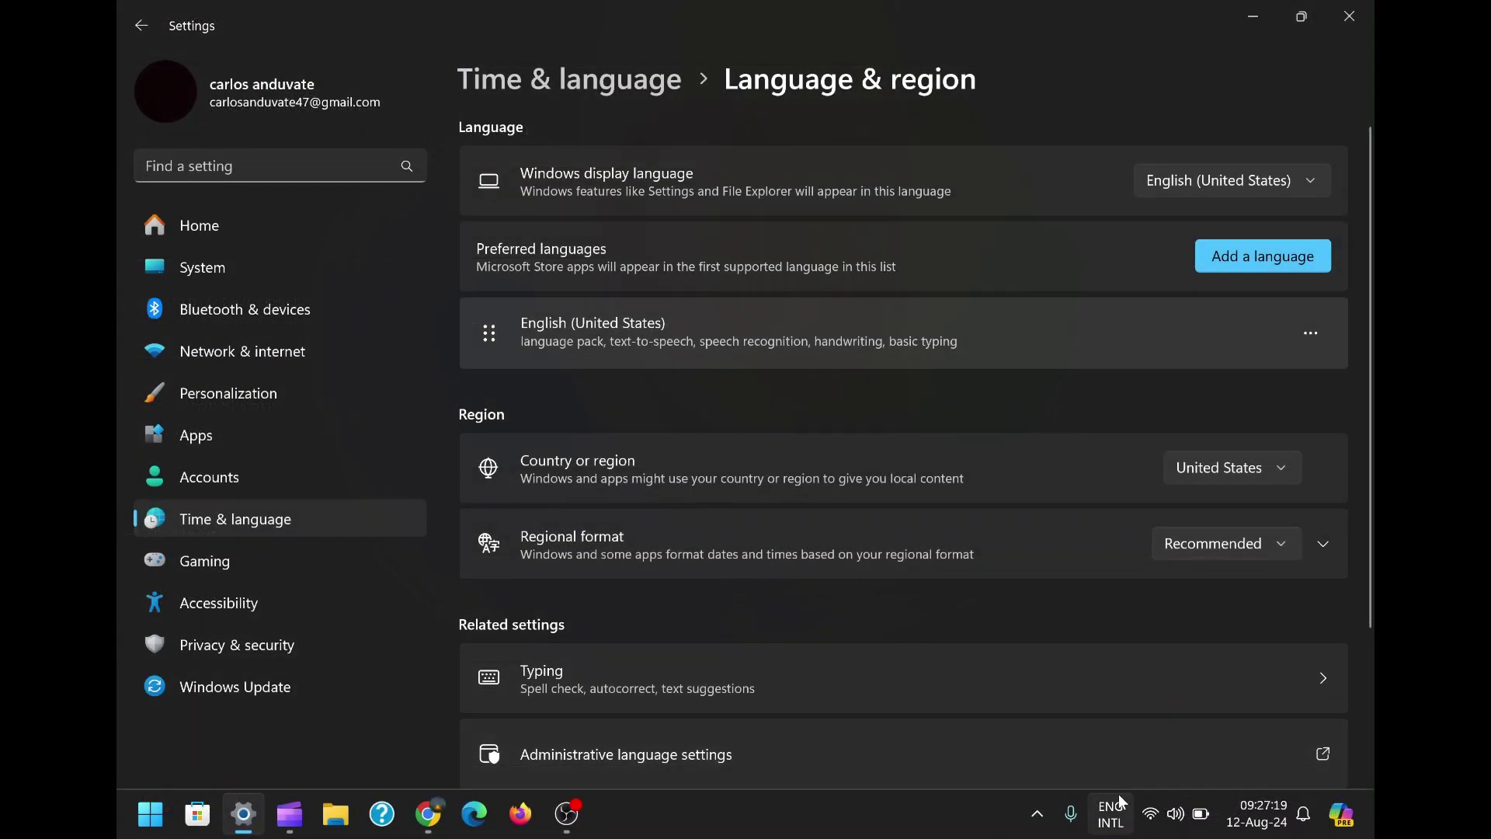
left_click(1120, 807)
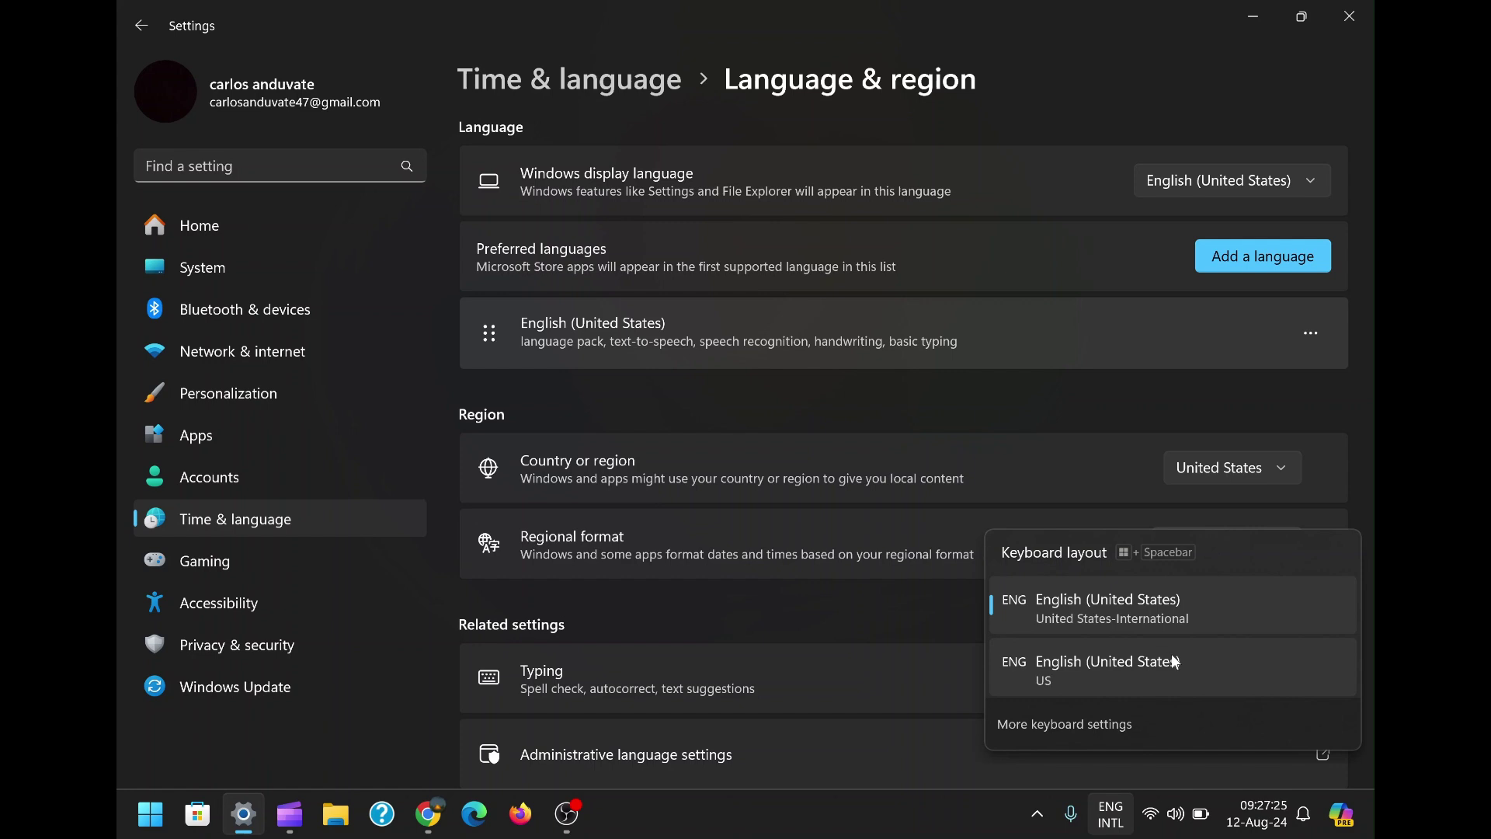
left_click(1113, 815)
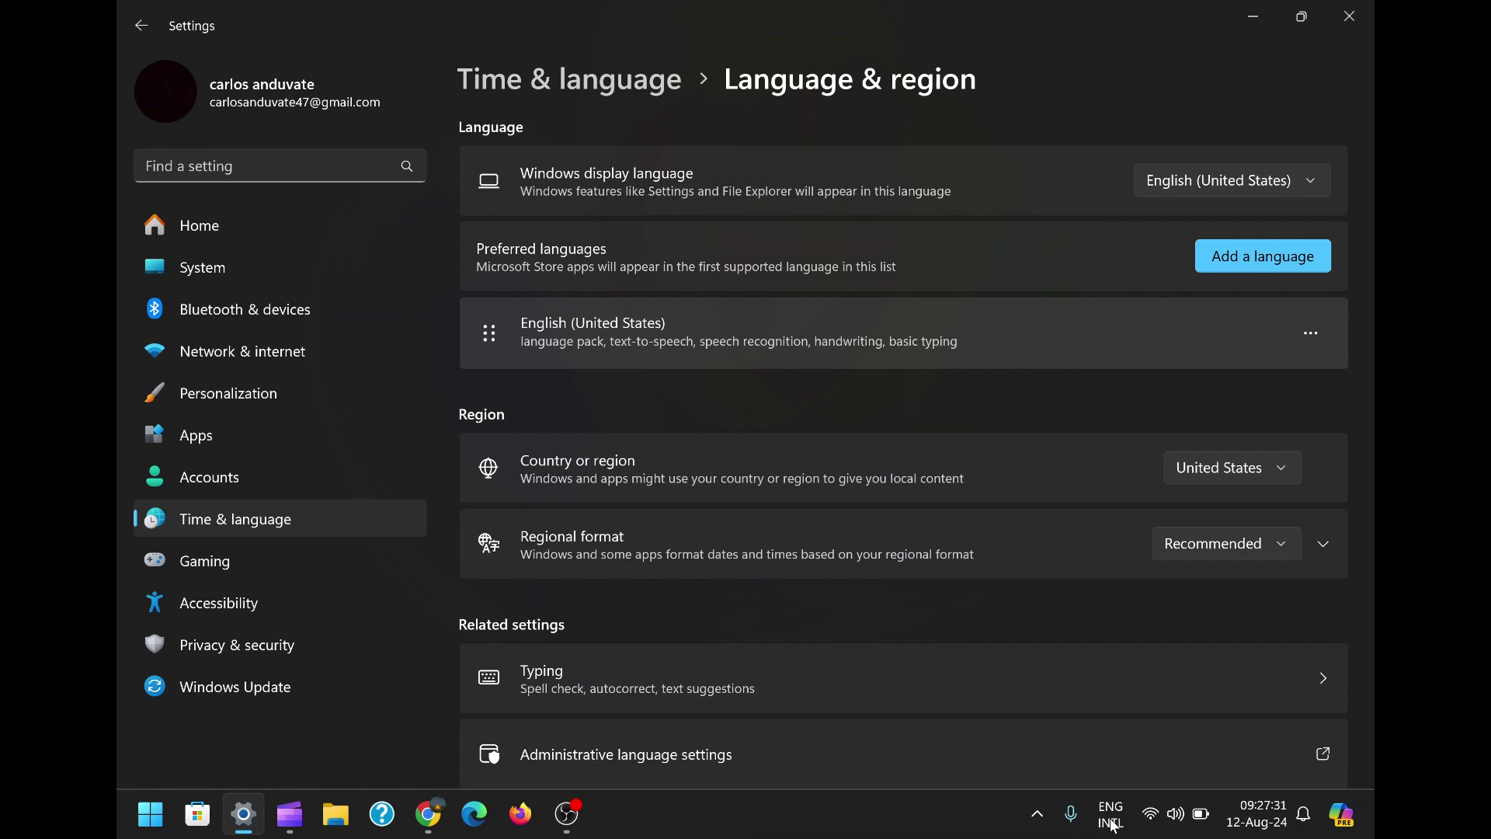
scroll(929, 639, "down", 3)
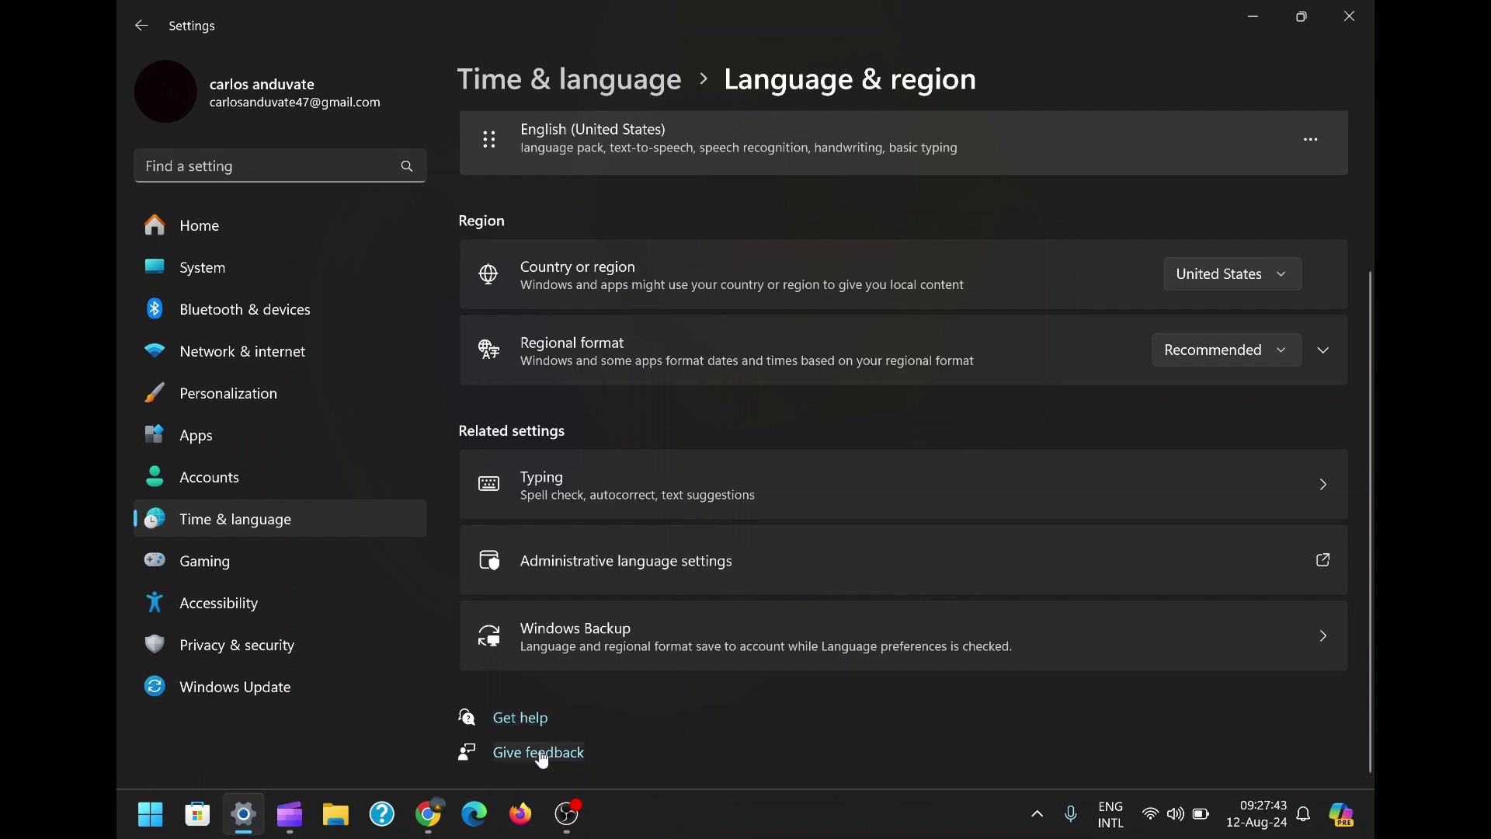
left_click(155, 810)
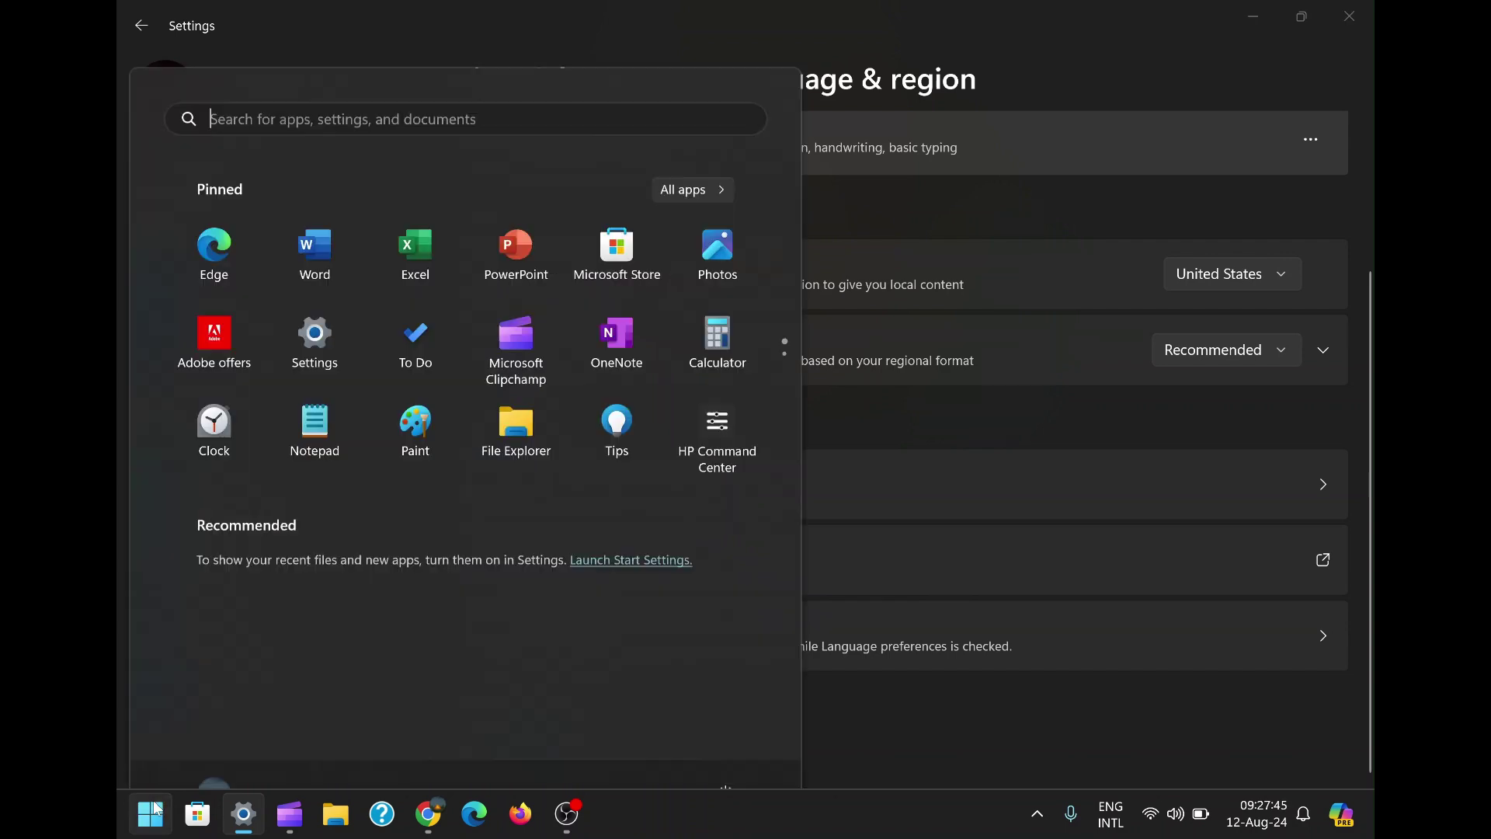
left_click(735, 746)
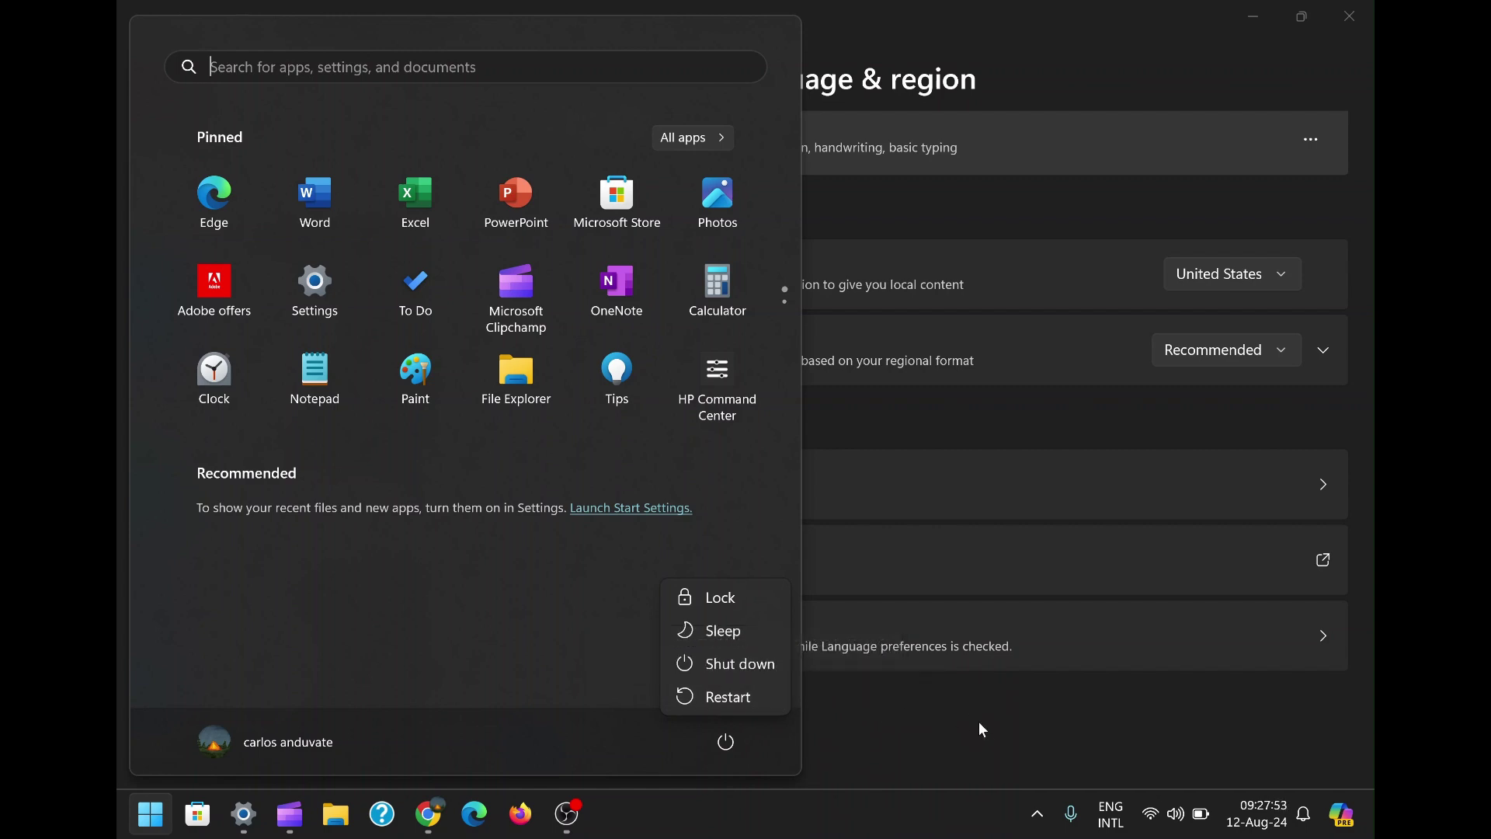
key("Escape")
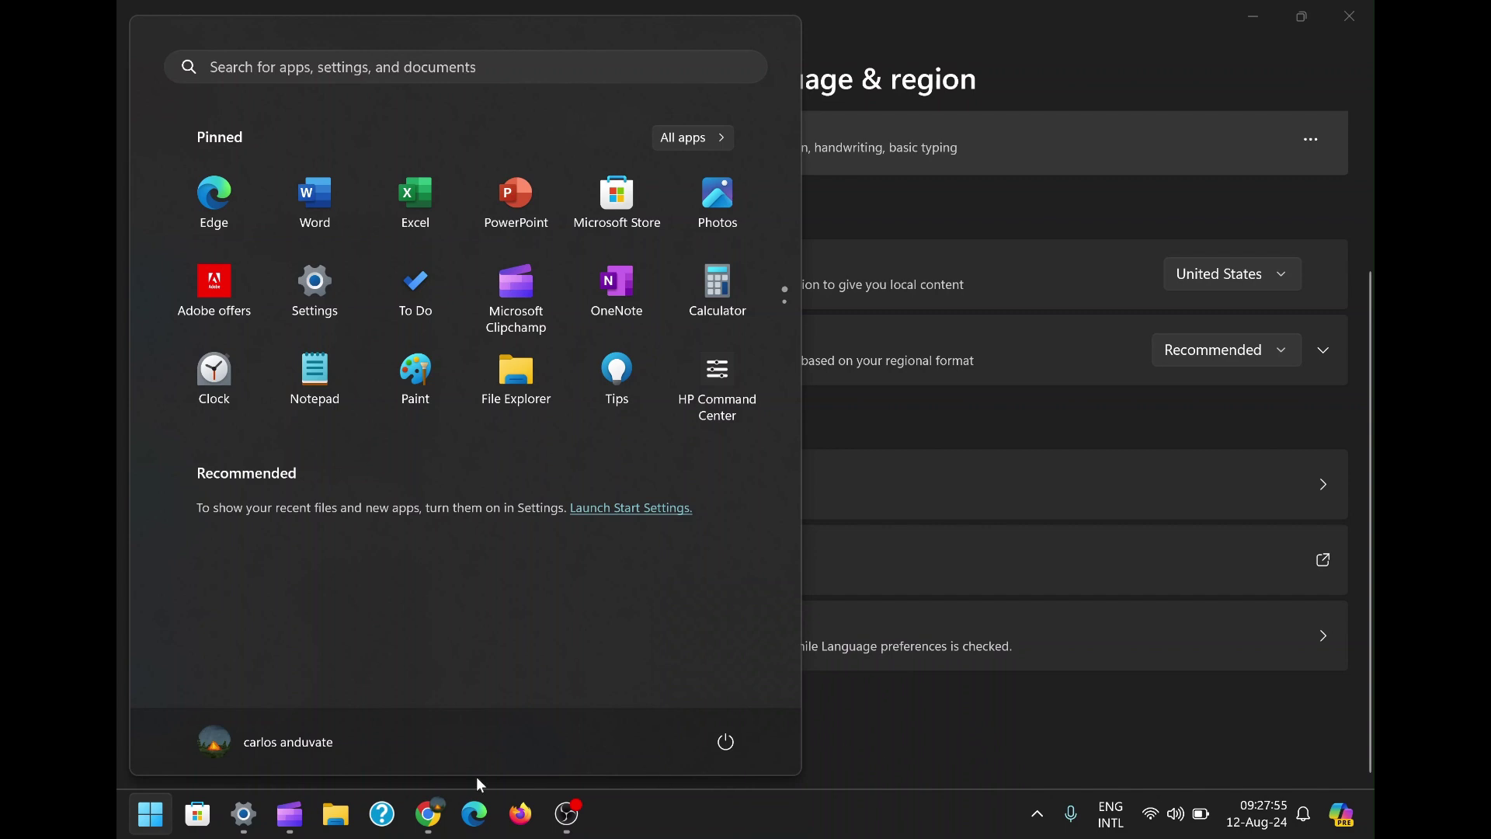
- Close Start and go back to Time & language > Typing > Advanced keyboard settings
left_click(150, 818)
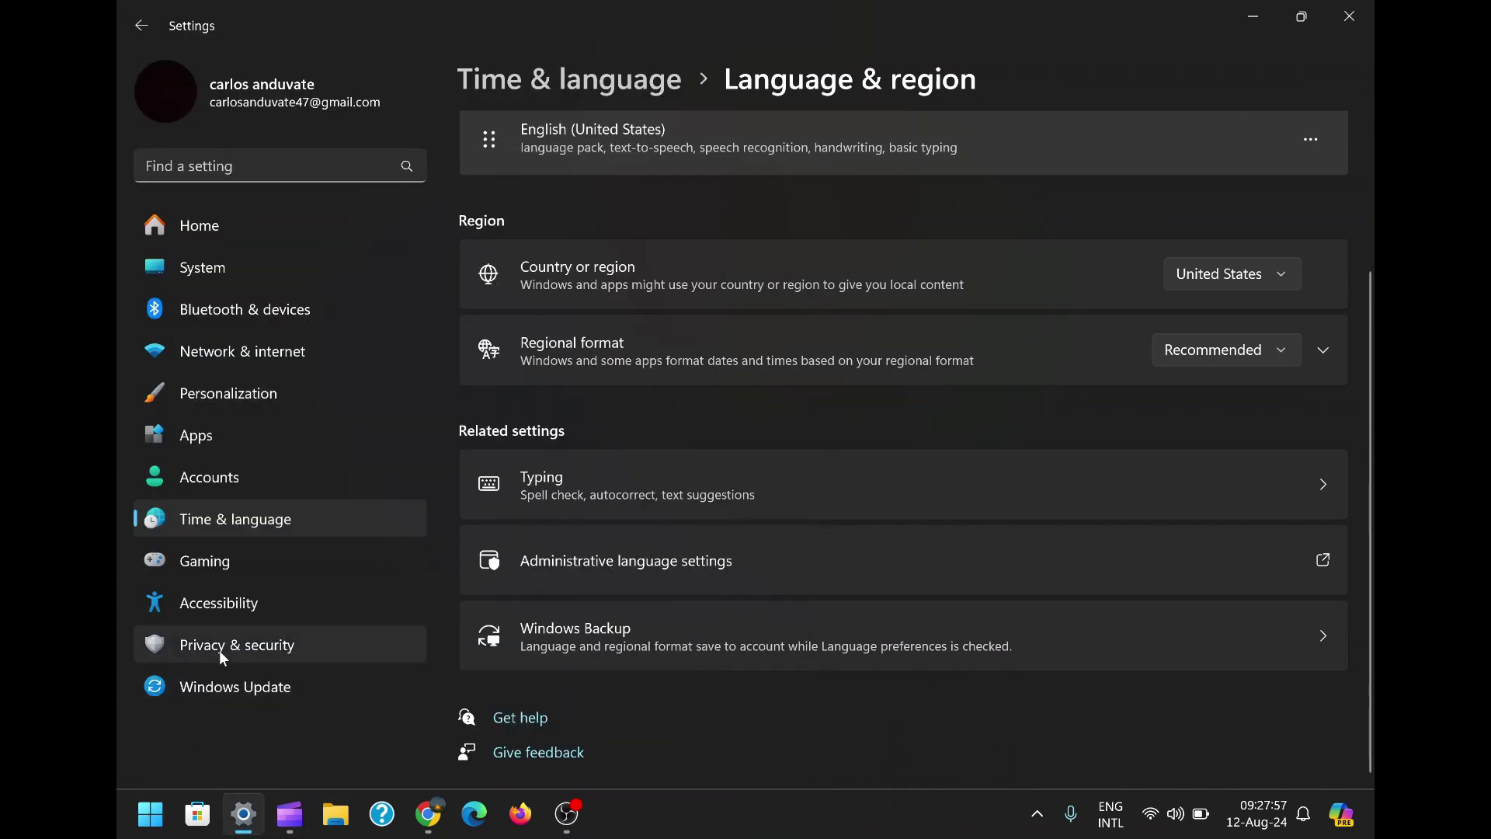
left_click(253, 516)
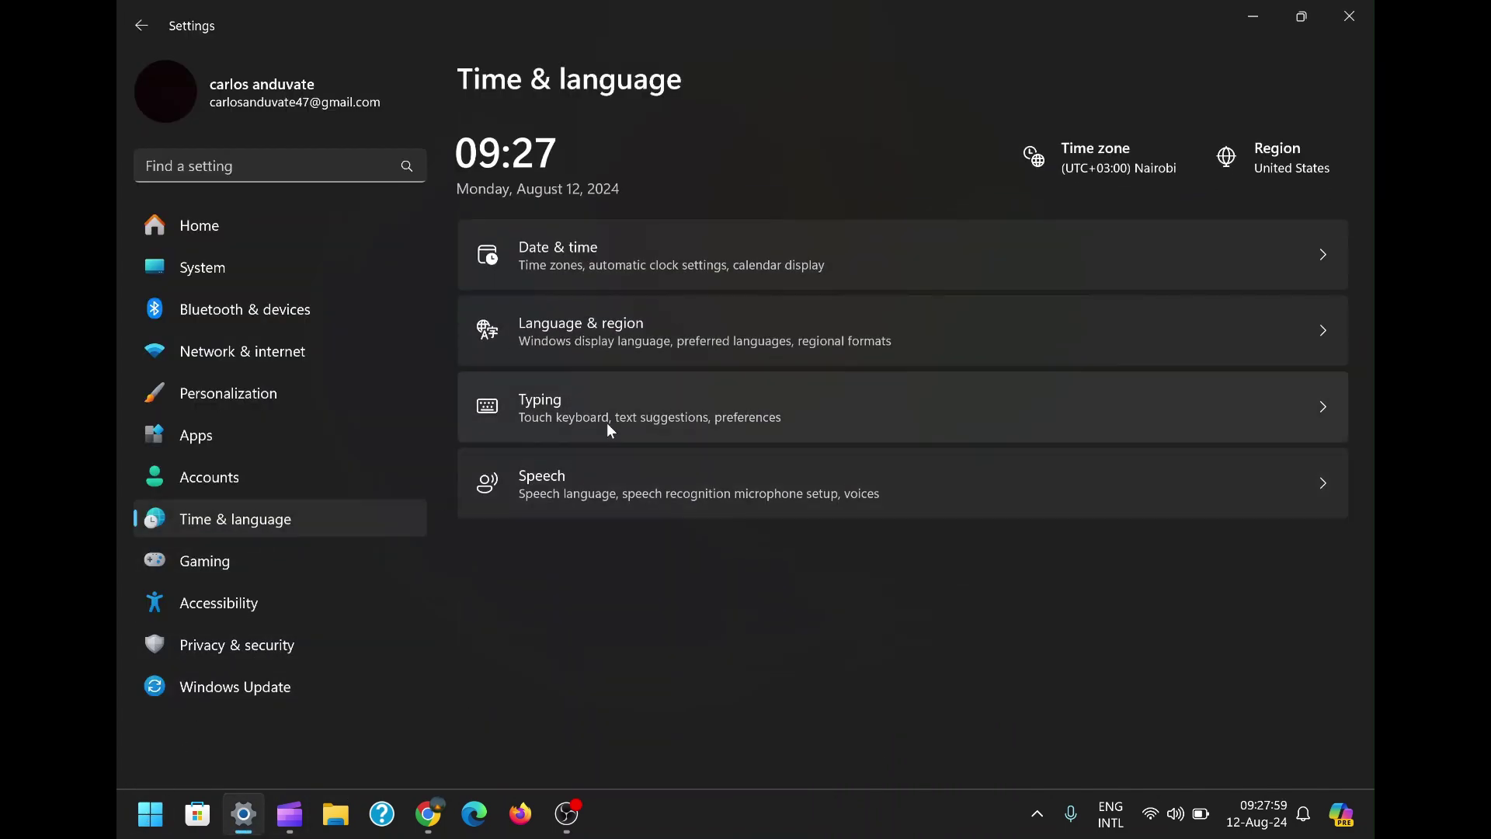
left_click(608, 421)
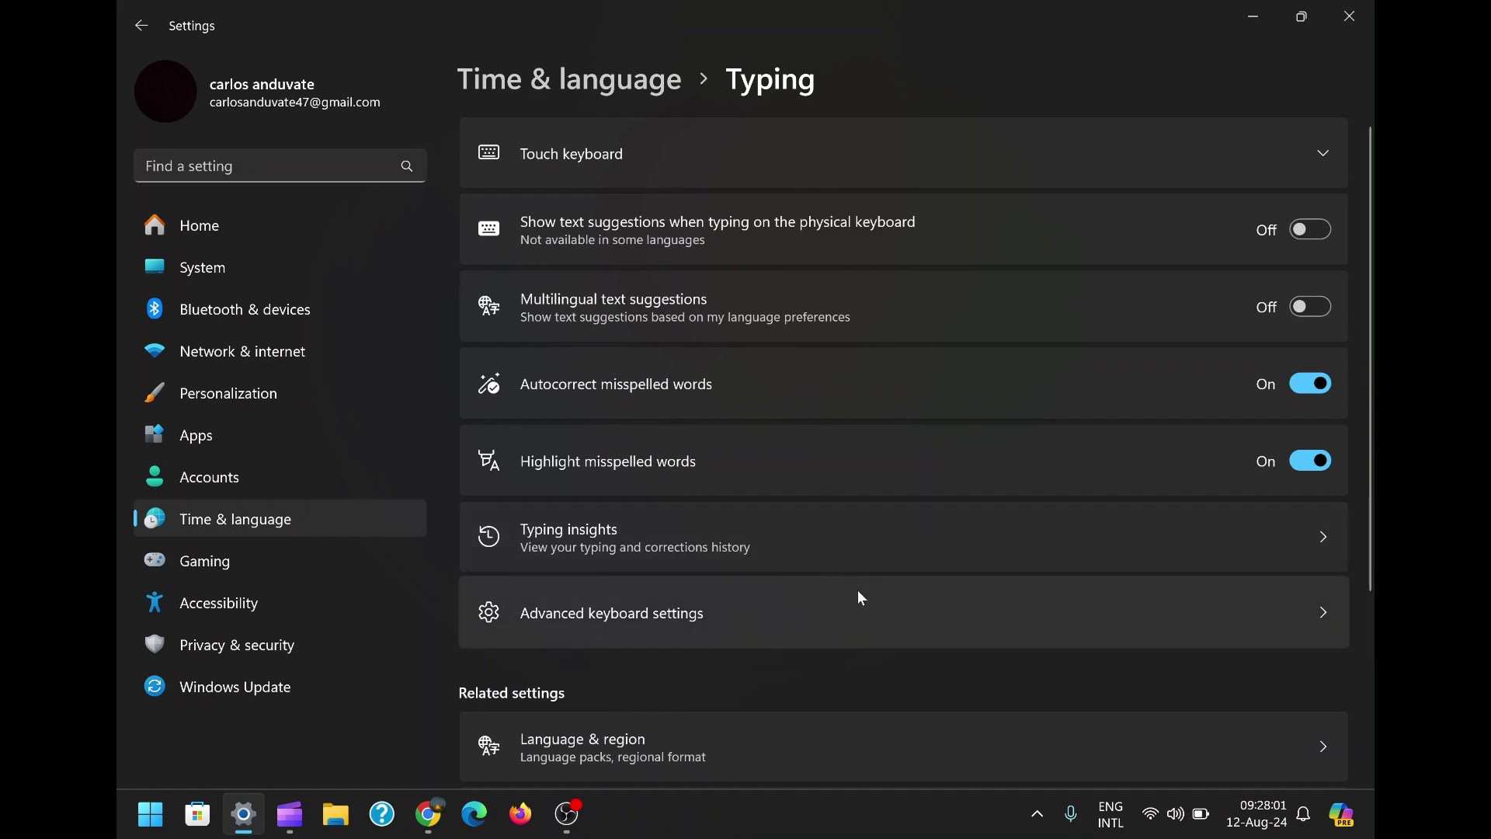
left_click(872, 603)
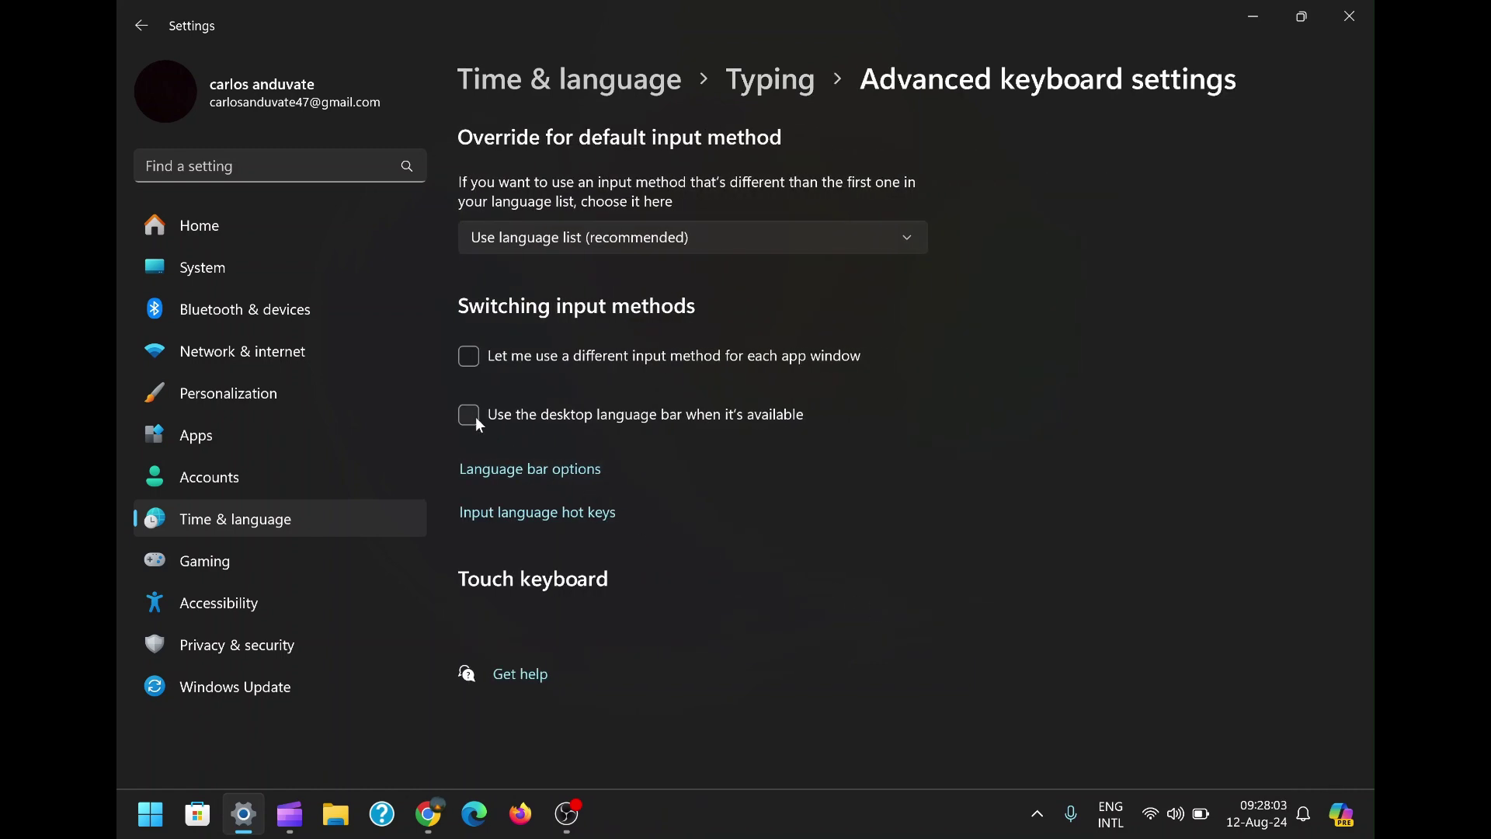